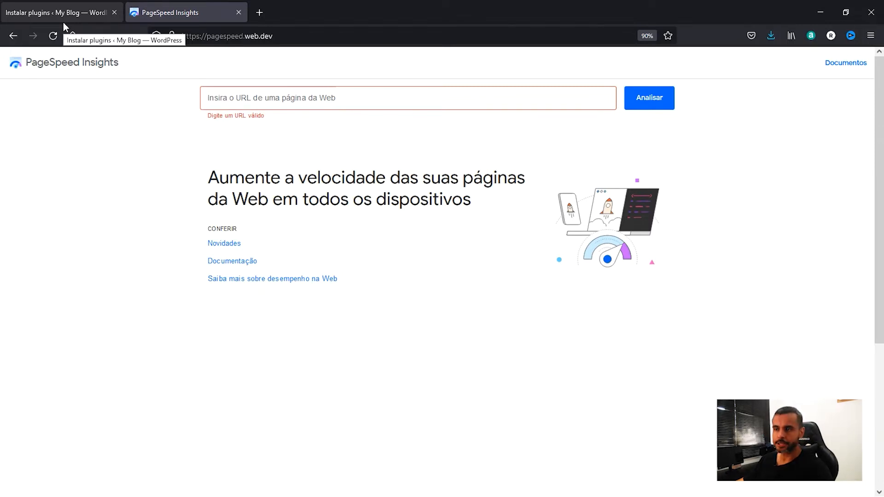
Switch to the WordPress admin of My Blog and visit the site's public home page.
left_click(67, 15)
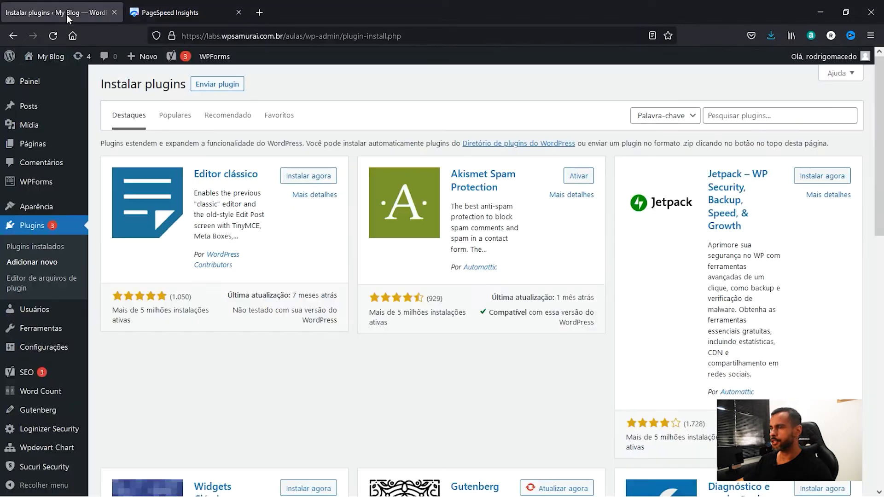
mouse_move(44, 56)
left_click(42, 77)
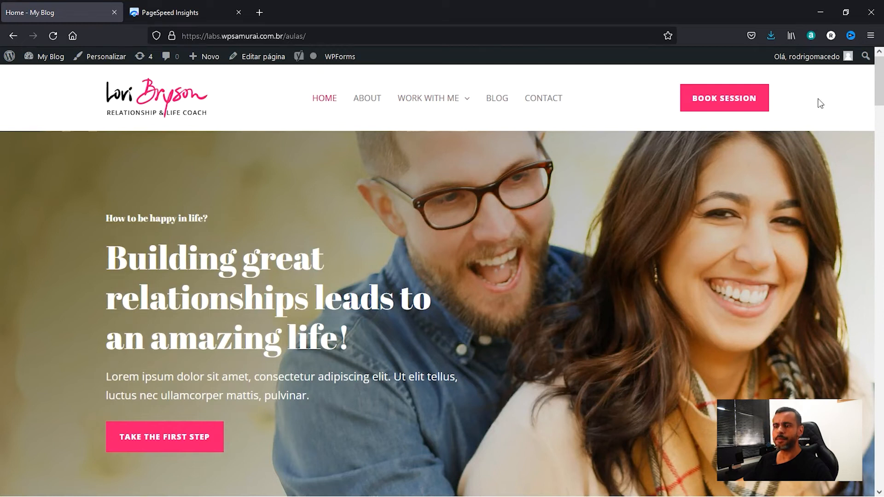
mouse_move(881, 76)
left_mouse_down()
mouse_move(880, 406)
mouse_move(880, 71)
left_mouse_up()
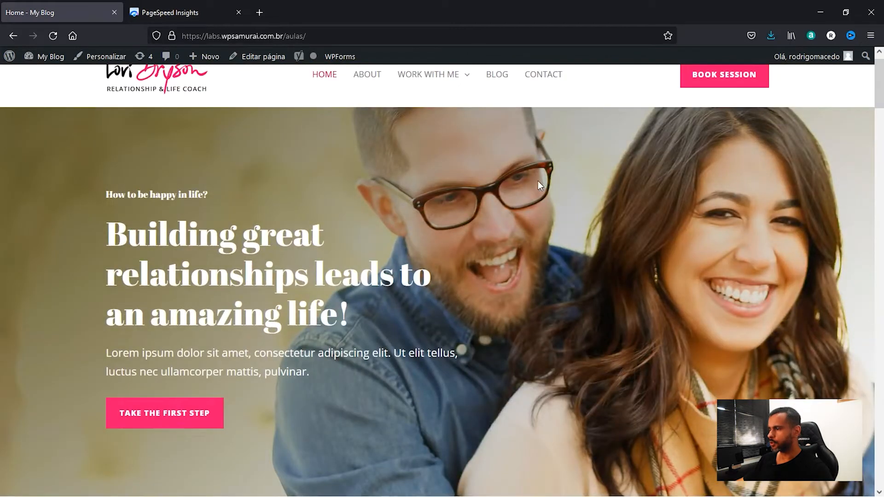
scroll(539, 178, "up", 1)
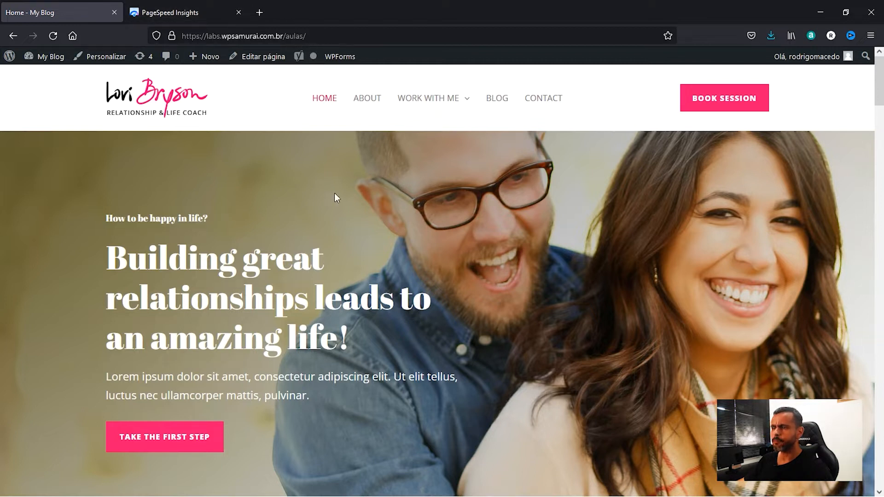
right_click(316, 36)
key("ctrl+c")
left_click(347, 103)
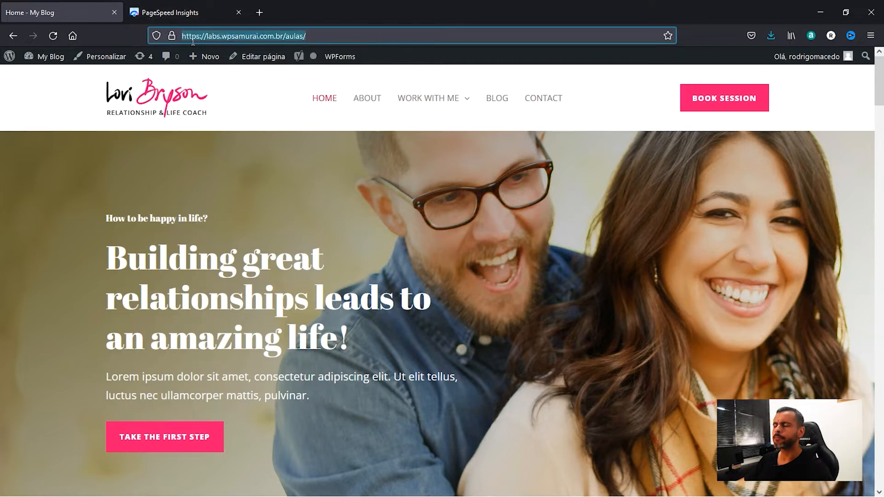
left_click(198, 13)
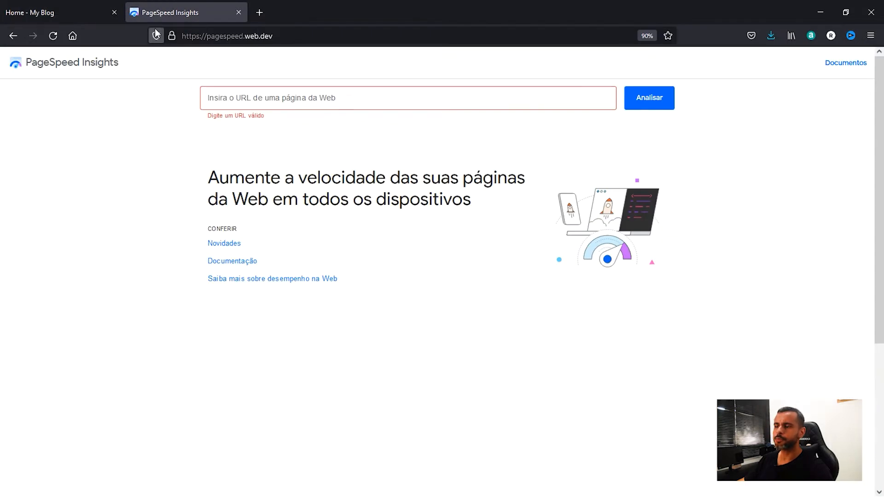
right_click(255, 99)
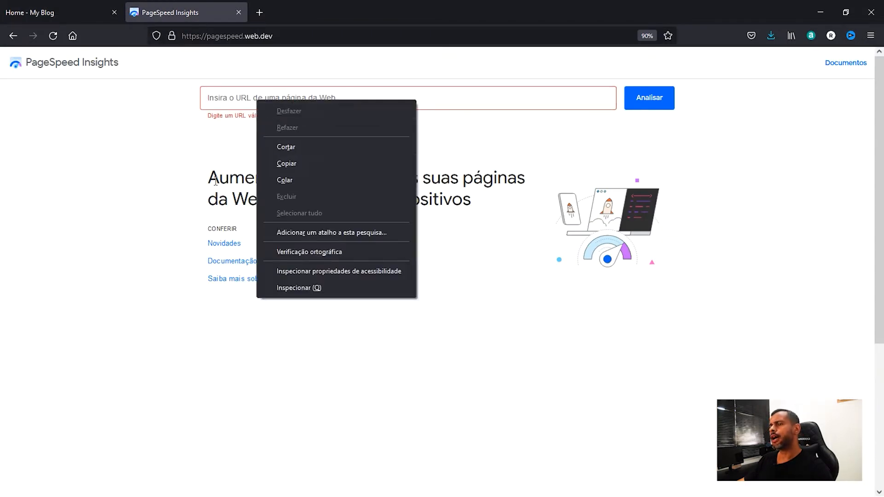
left_click(172, 186)
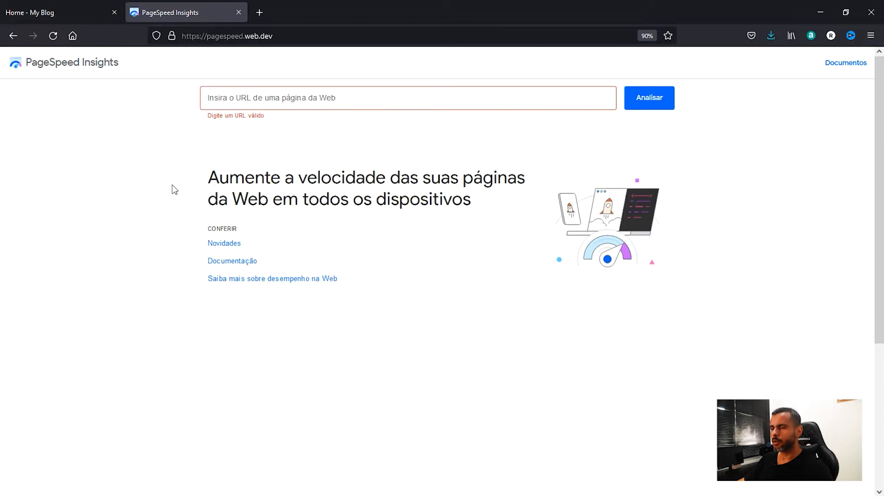
right_click(238, 100)
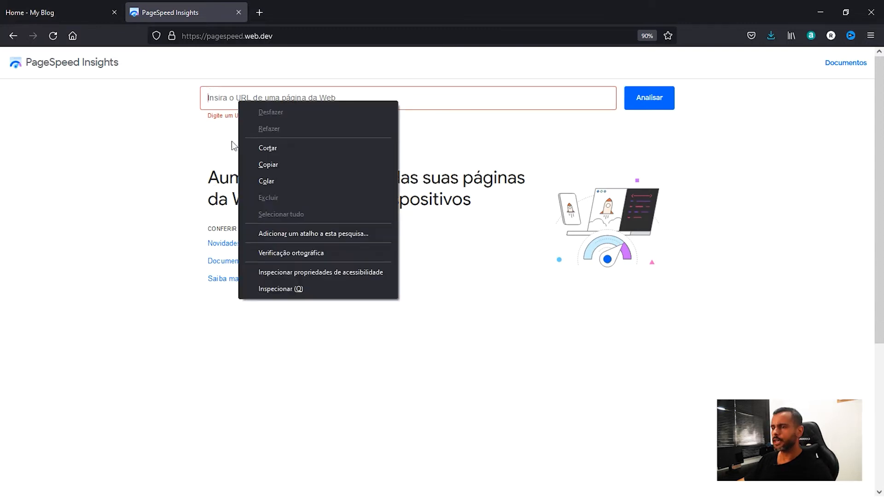
left_click(275, 184)
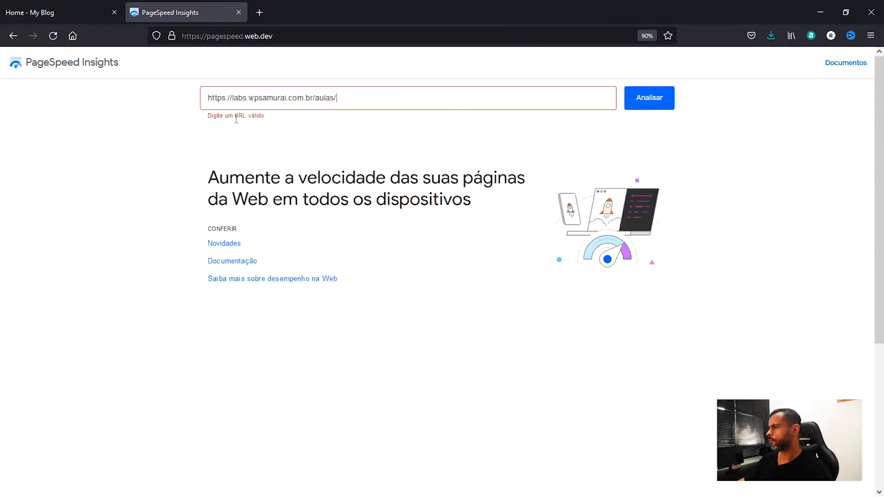
left_click(642, 103)
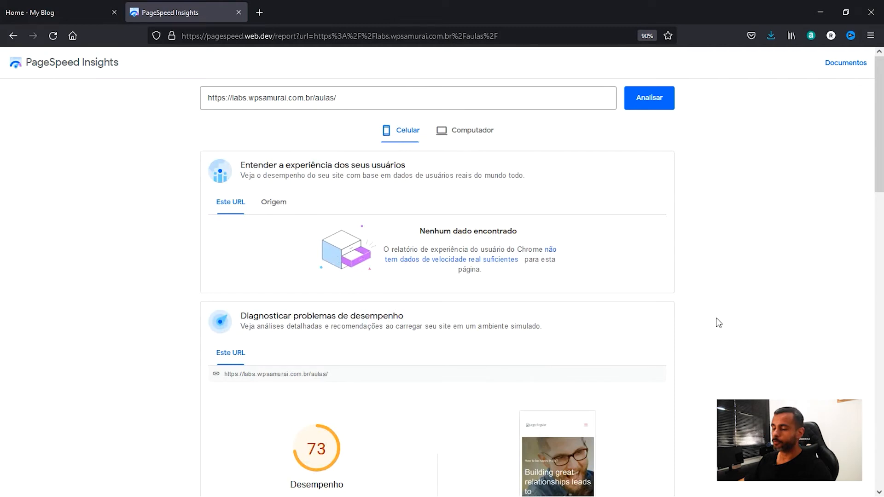
Examine the mobile report's performance score, metrics, opportunities, diagnostics and passed audits.
scroll(718, 318, "down", 8)
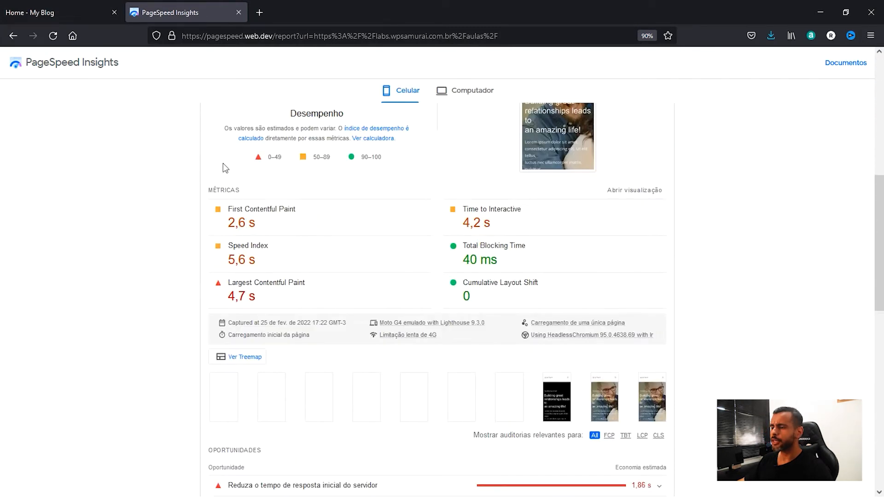
scroll(337, 195, "up", 2)
scroll(249, 255, "down", 1)
scroll(249, 255, "down", 9)
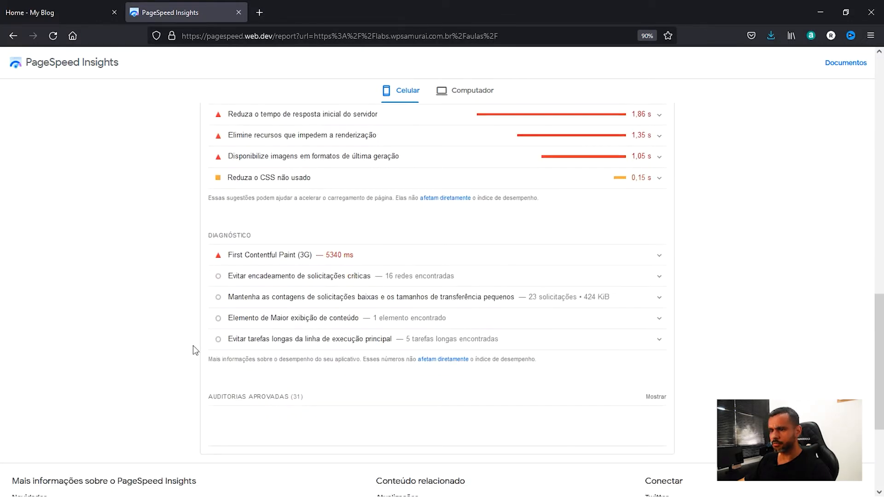
scroll(192, 345, "up", 10)
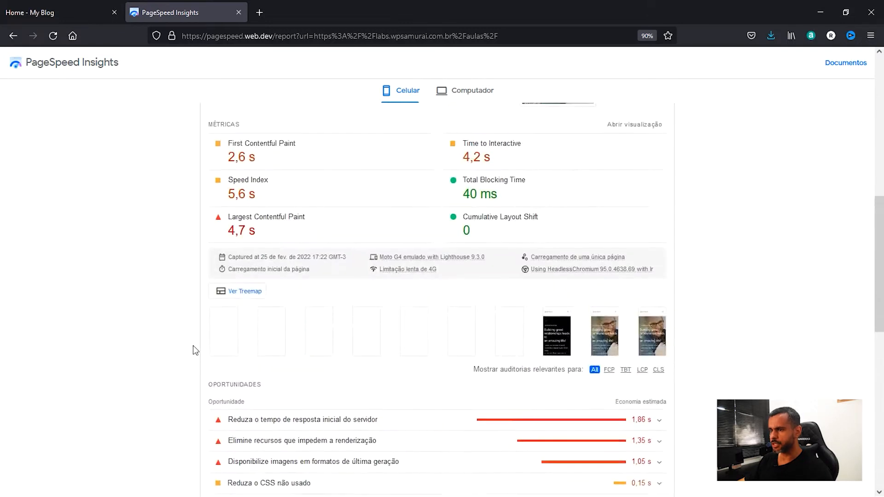
scroll(247, 294, "up", 1)
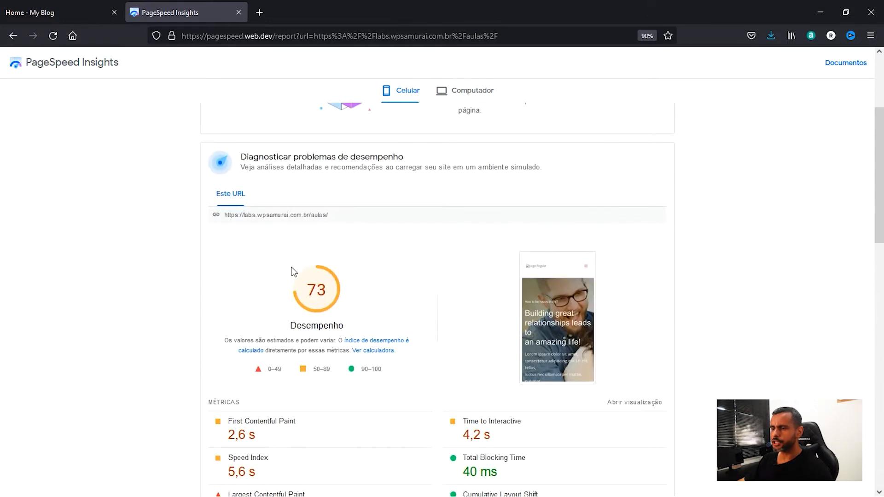
double_click(312, 291)
scroll(311, 291, "up", 4)
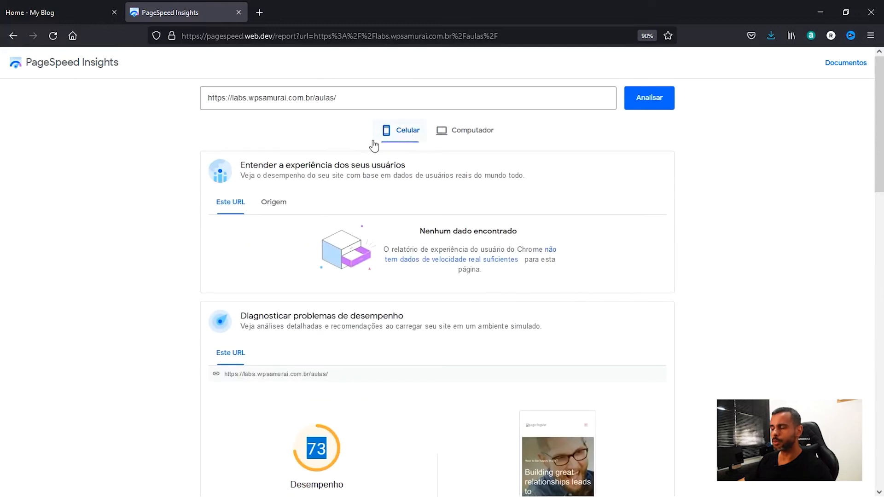
scroll(417, 227, "down", 12)
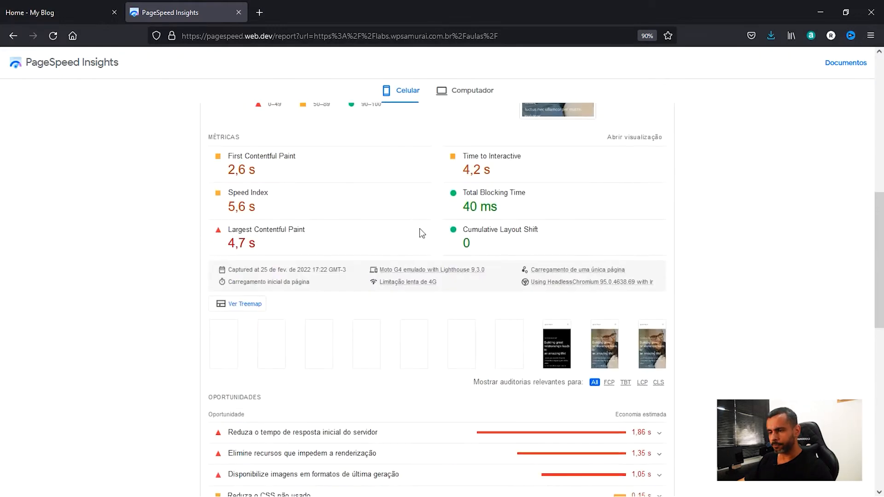
scroll(423, 235, "up", 1)
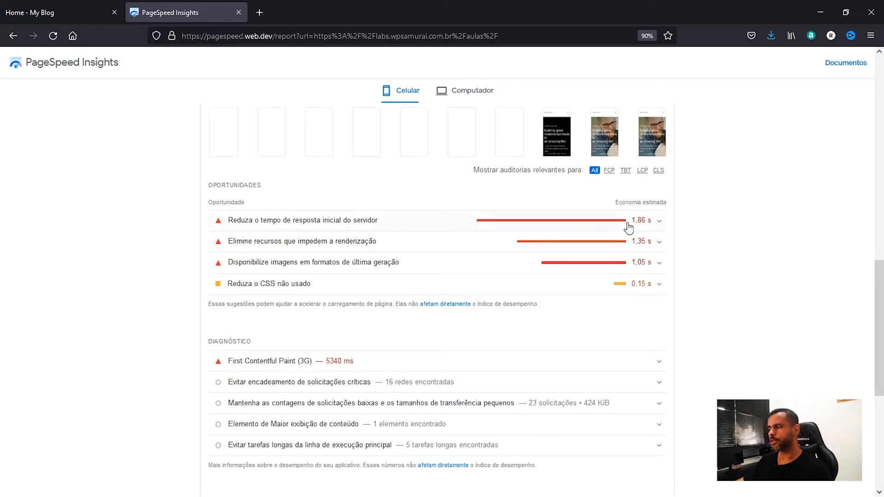
mouse_move(645, 266)
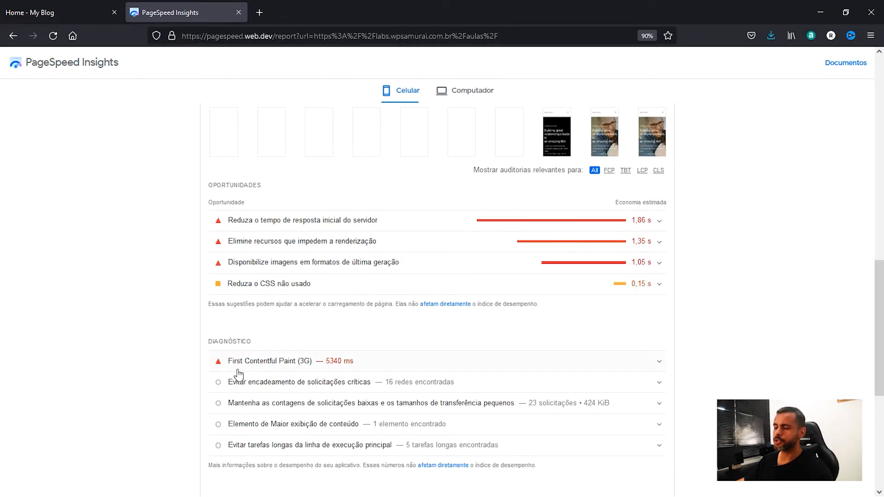
scroll(266, 368, "down", 1)
scroll(266, 369, "down", 3)
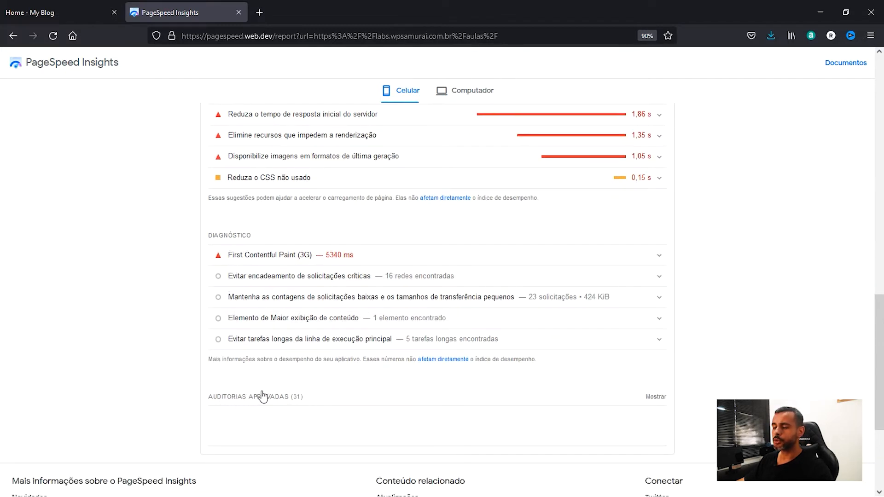
scroll(342, 298, "up", 10)
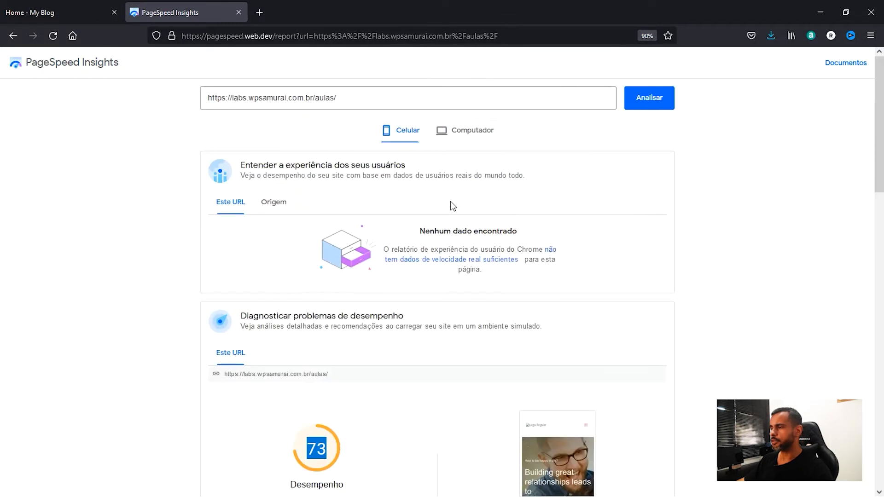
Show the desktop version of the report and check its performance score and metrics.
left_click(473, 135)
scroll(394, 192, "down", 3)
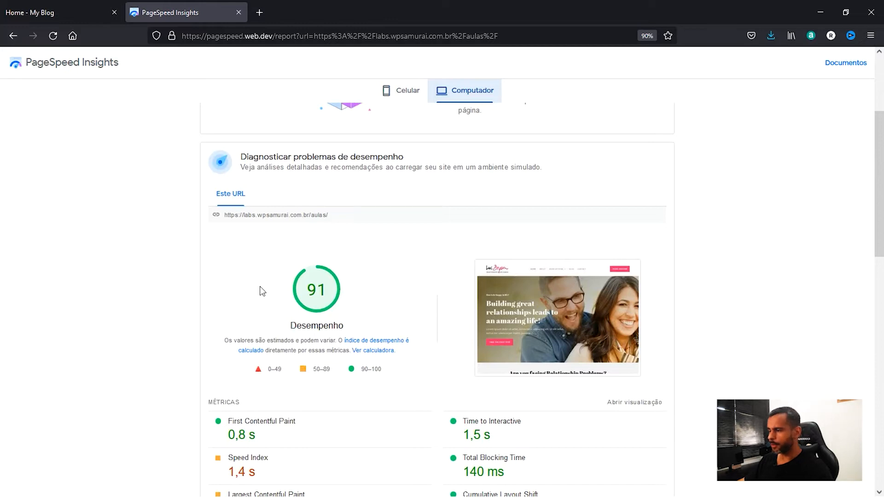
scroll(276, 290, "up", 3)
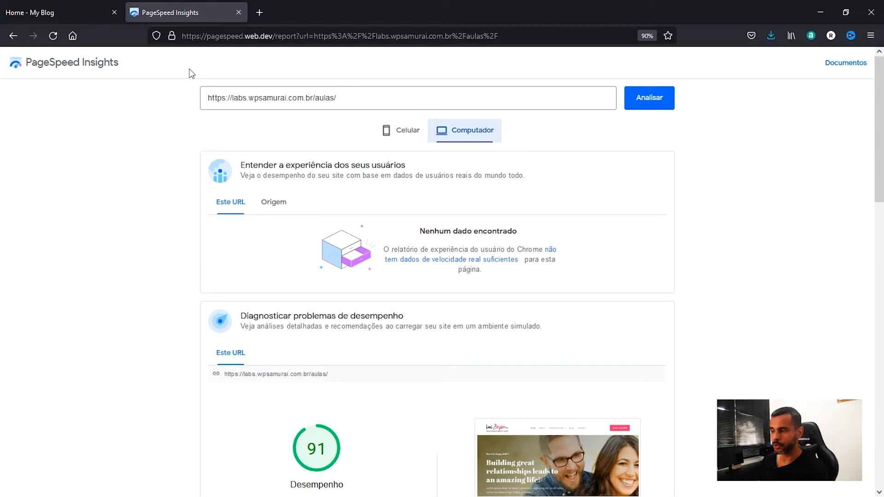
Return to the My Blog site and open its WordPress dashboard.
left_click(33, 14)
mouse_move(48, 61)
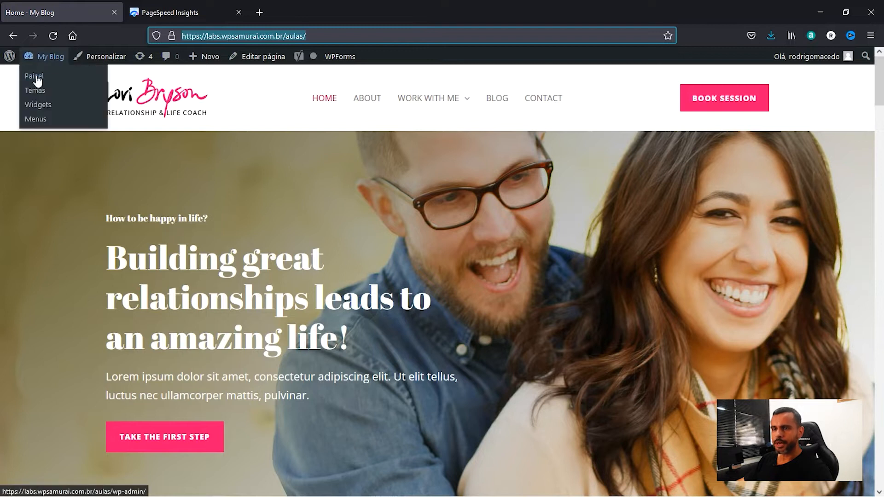
left_click(36, 78)
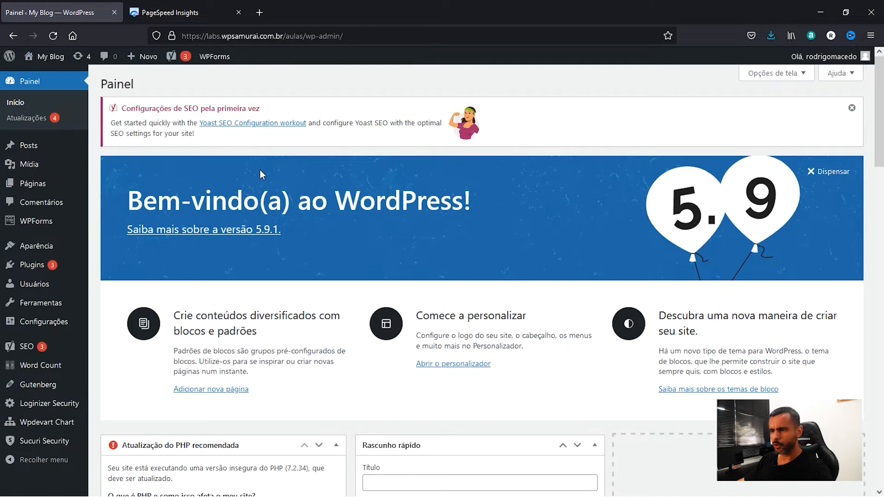
scroll(259, 171, "down", 5)
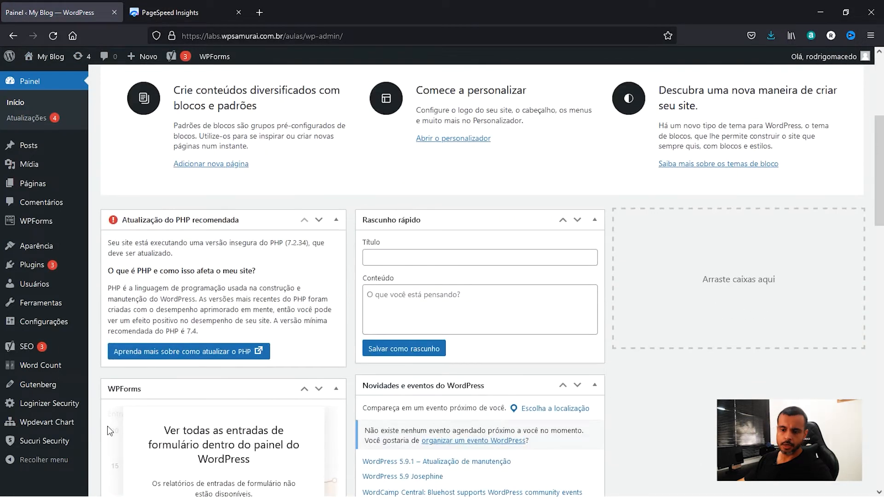
Activate the WP Rocket plugin from the installed plugins and open its settings.
mouse_move(39, 269)
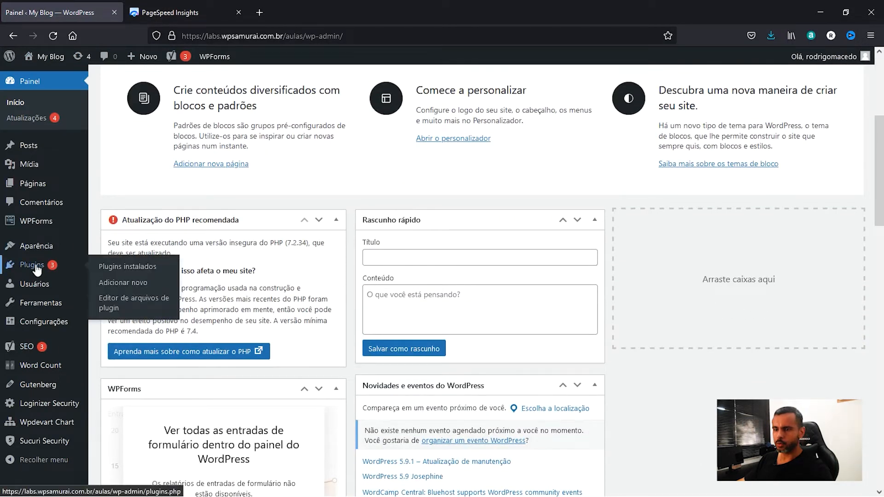
left_click(127, 267)
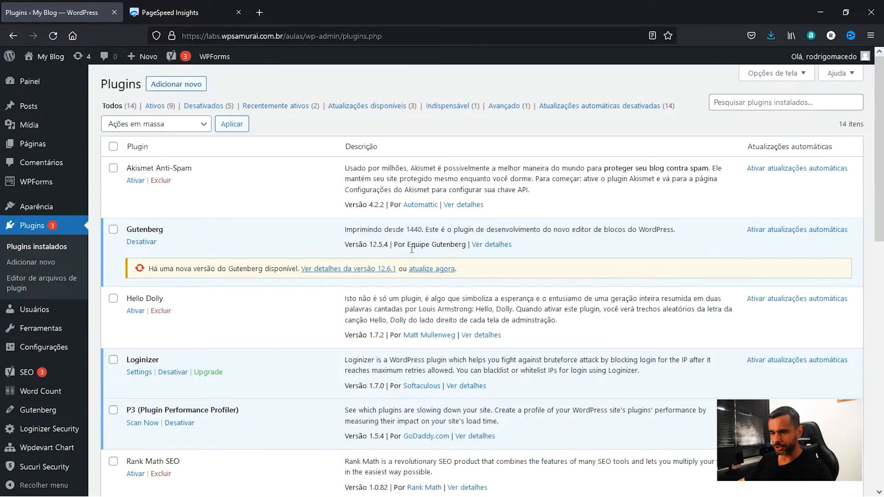
scroll(412, 249, "down", 10)
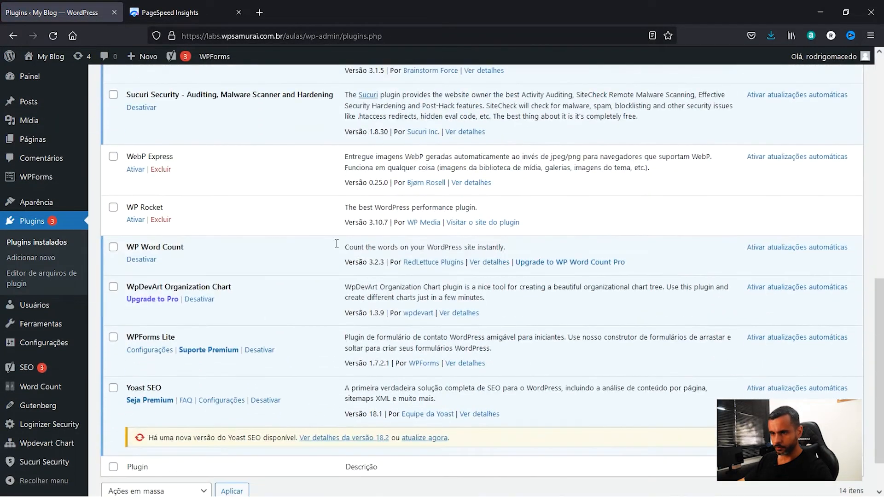
left_click(135, 221)
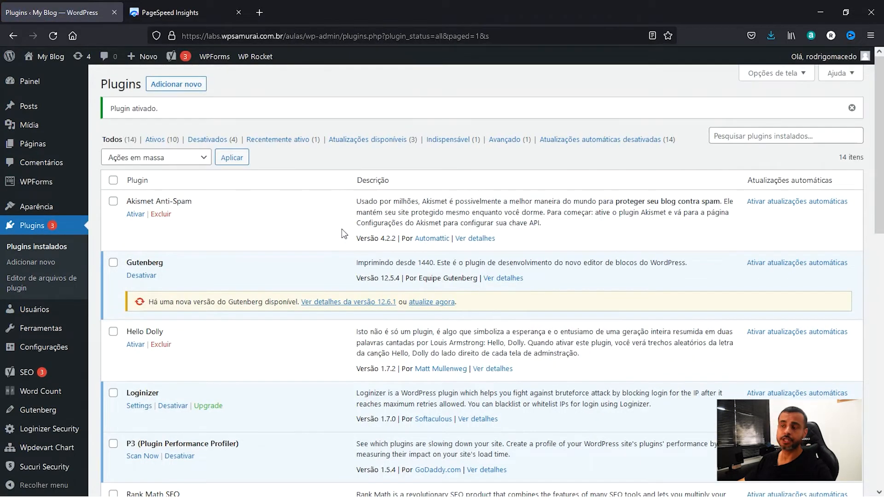
mouse_move(247, 62)
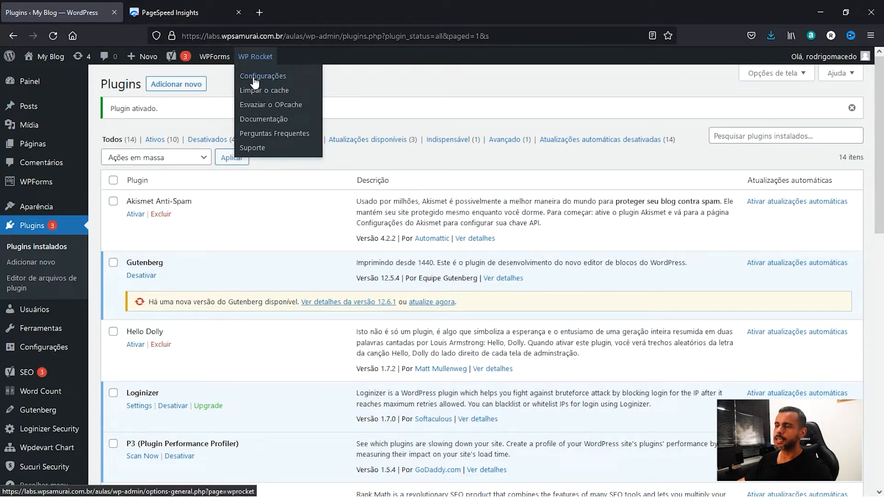
left_click(270, 81)
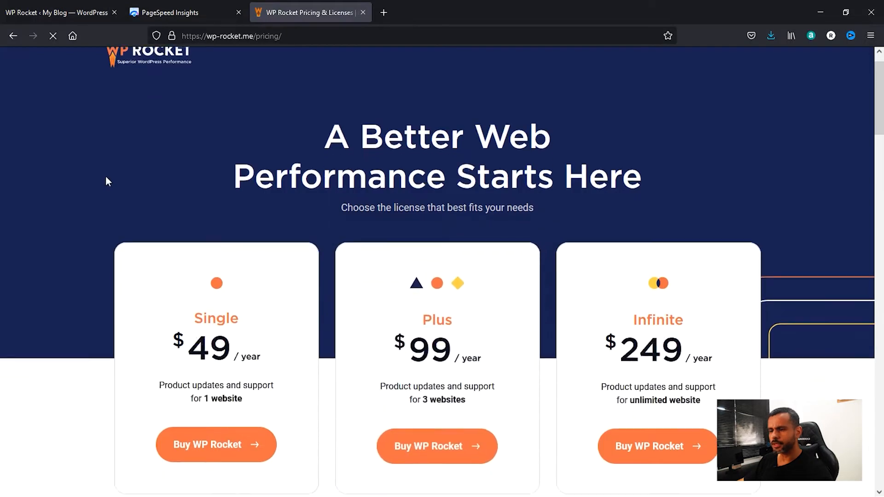
Review the Single, Plus and Infinite license plans on the WP Rocket pricing page.
scroll(107, 180, "down", 2)
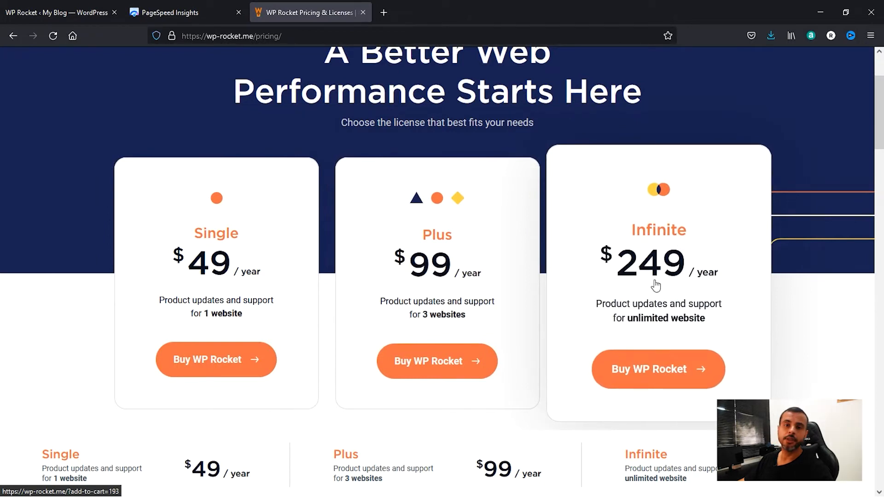
scroll(645, 287, "down", 2)
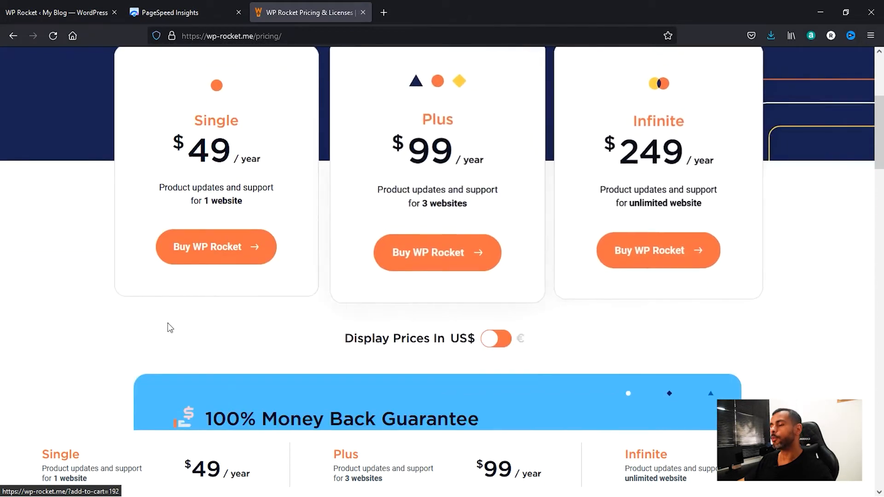
scroll(162, 327, "up", 3)
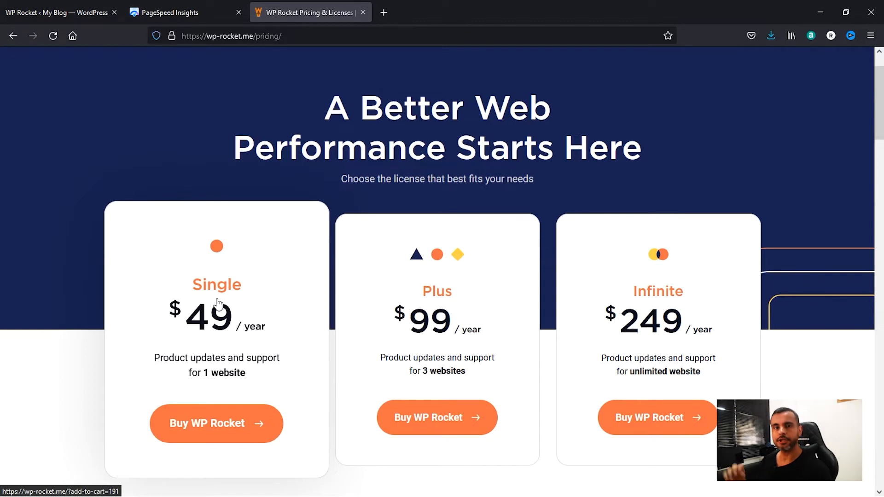
Copy the site's base address from the WP Rocket settings page and browse its home page in a private window.
scroll(219, 304, "up", 2)
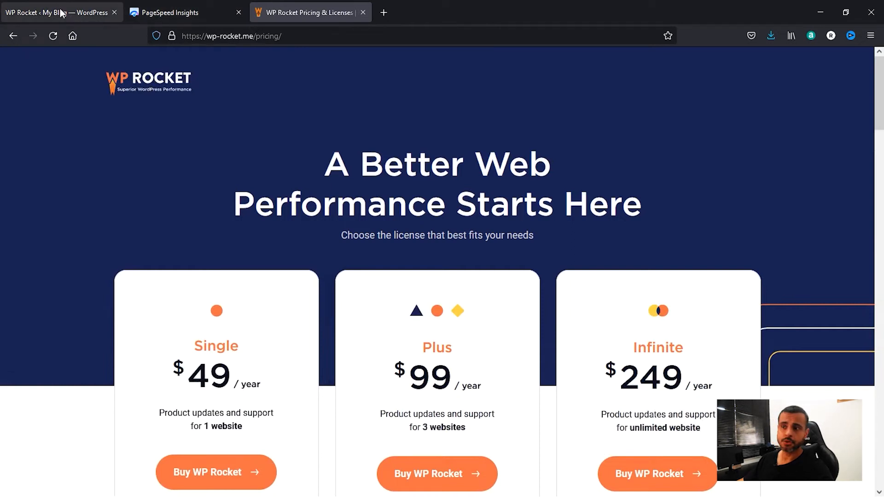
left_click(40, 19)
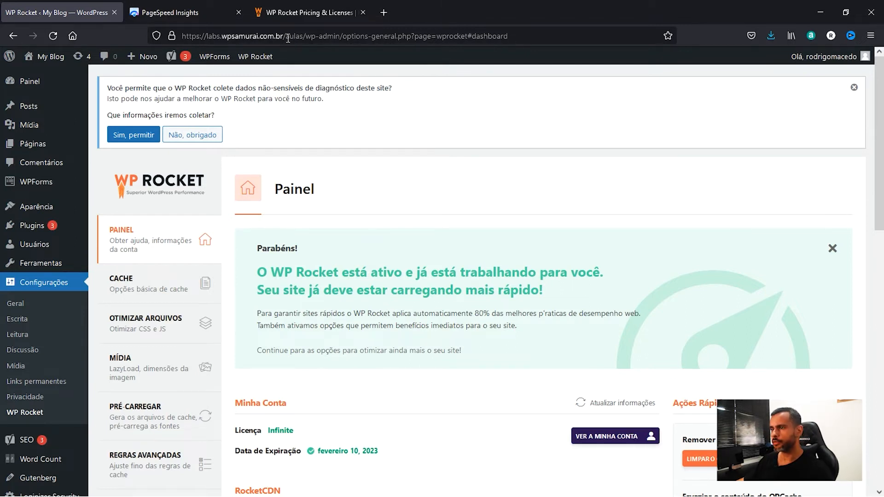
left_click_drag(287, 38, 181, 38)
mouse_move(51, 65)
key("Escape")
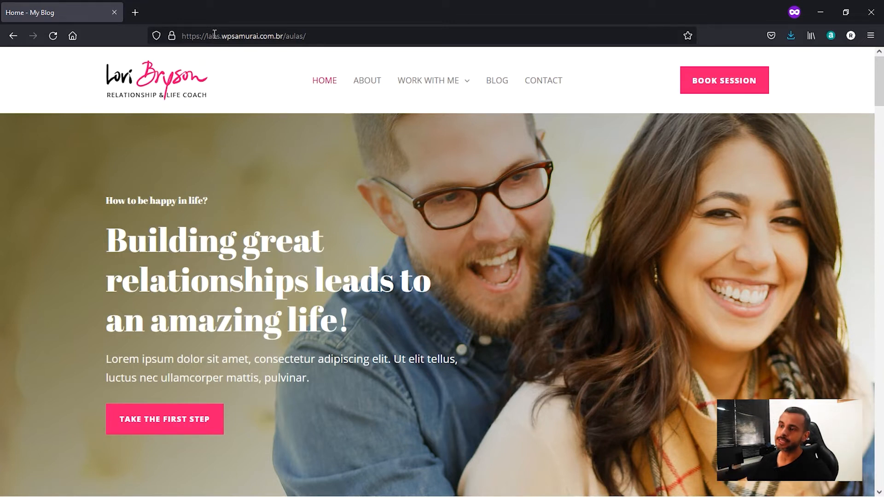
scroll(138, 221, "down", 5)
scroll(137, 220, "up", 5)
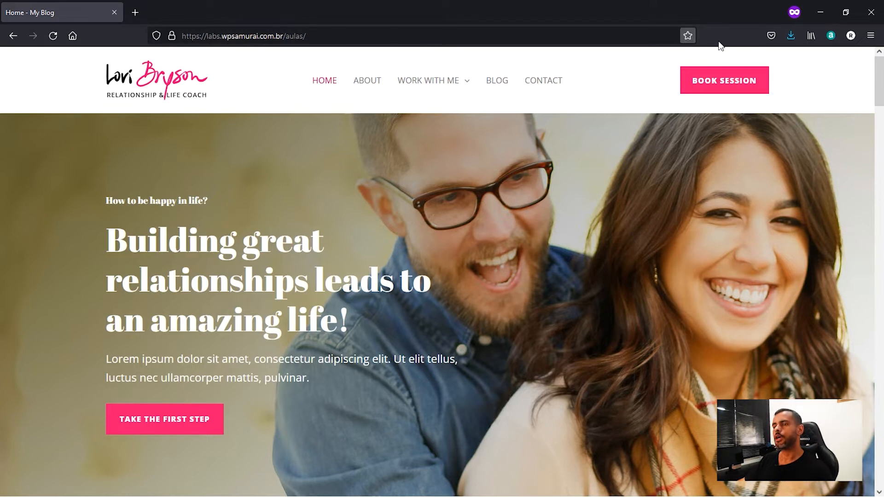
left_click(820, 14)
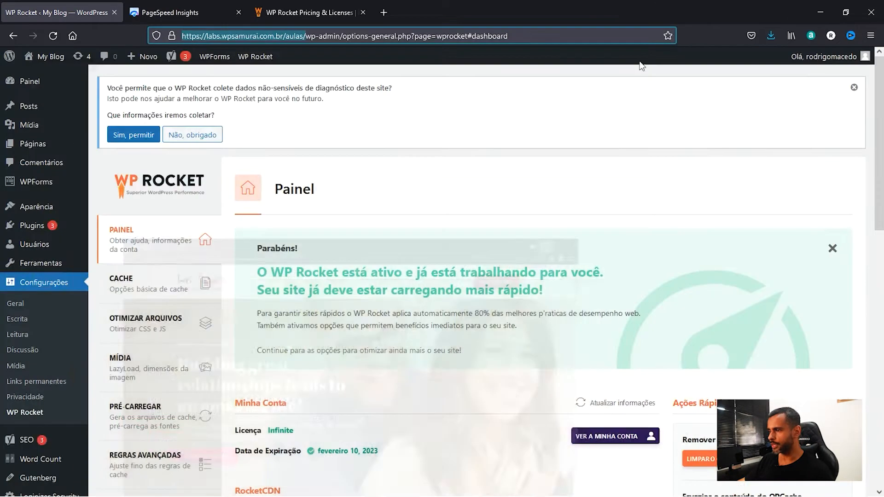
left_click(192, 18)
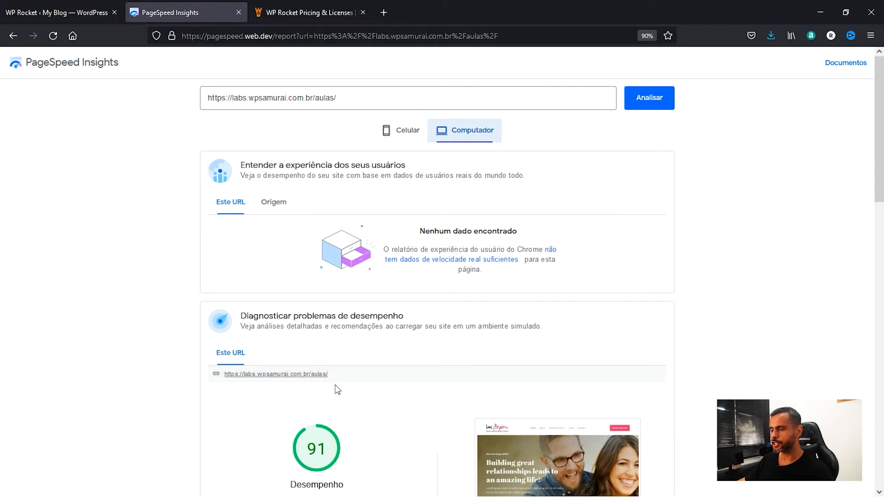
left_click(405, 132)
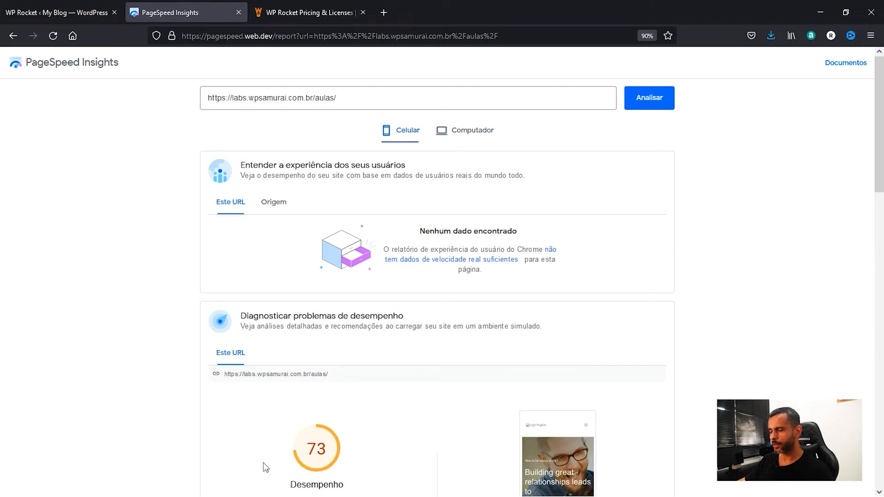
scroll(352, 448, "down", 2)
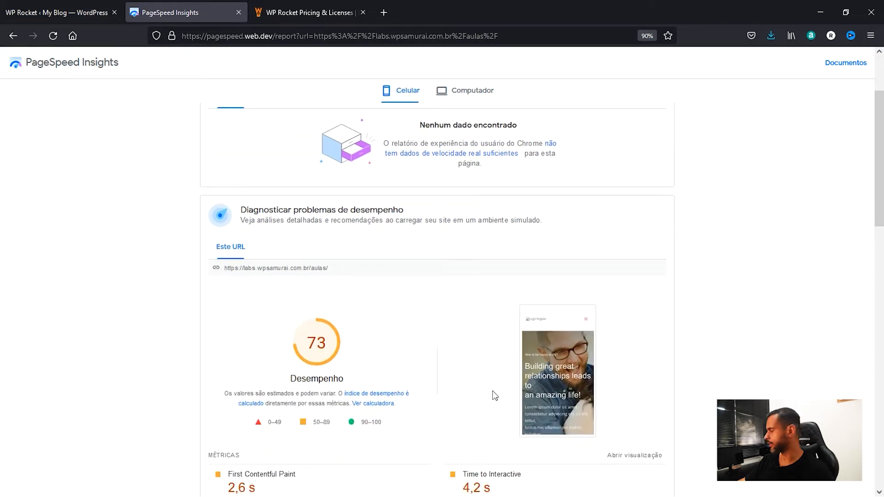
scroll(494, 394, "up", 2)
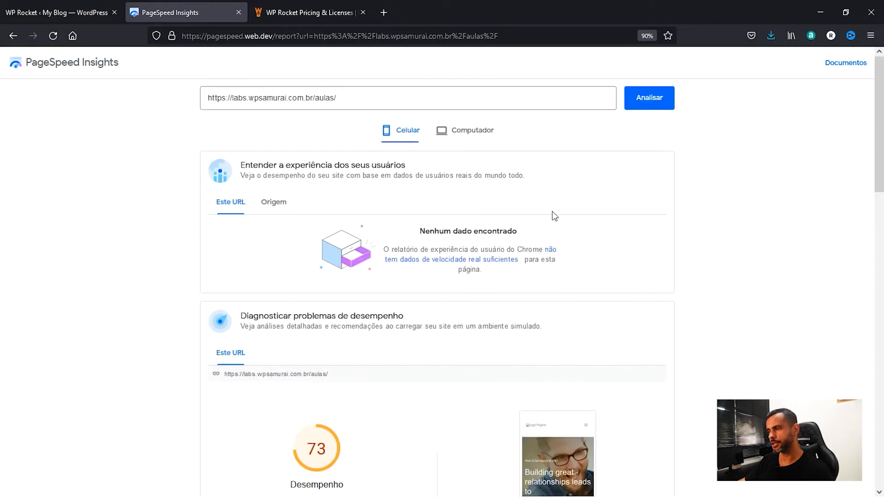
left_click(647, 102)
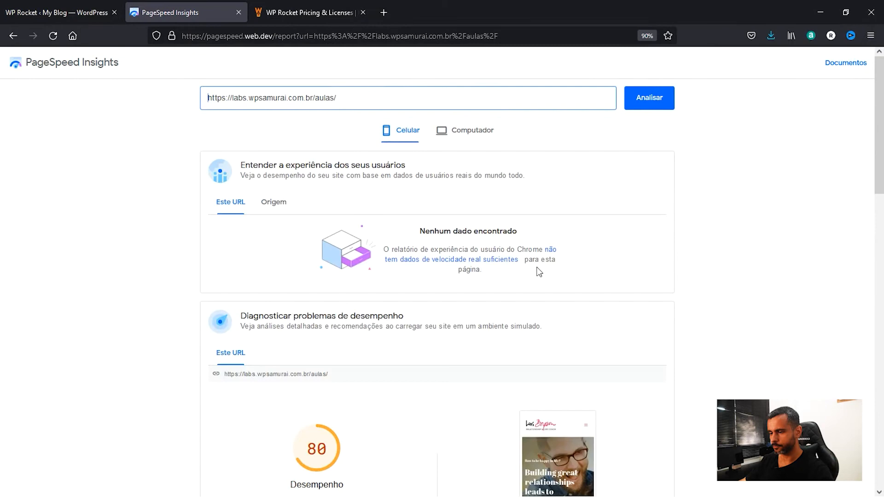
Review the new mobile performance score, metrics and improvement opportunities.
scroll(540, 272, "down", 2)
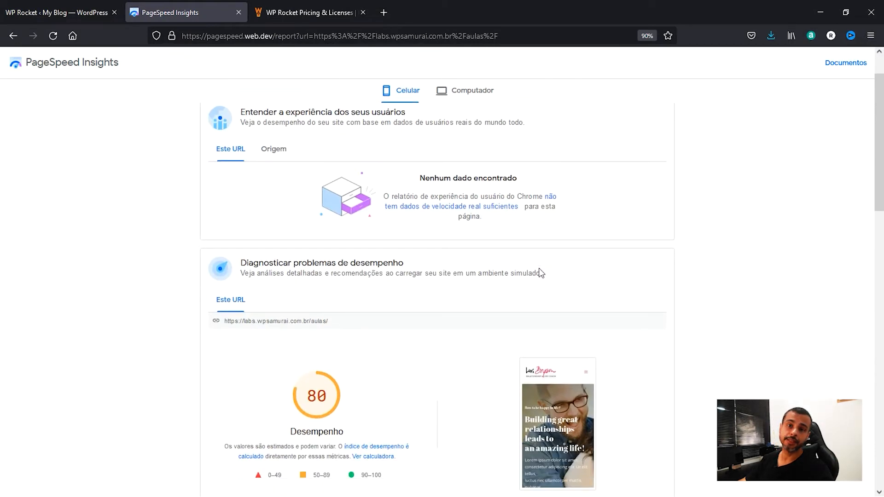
scroll(505, 244, "down", 5)
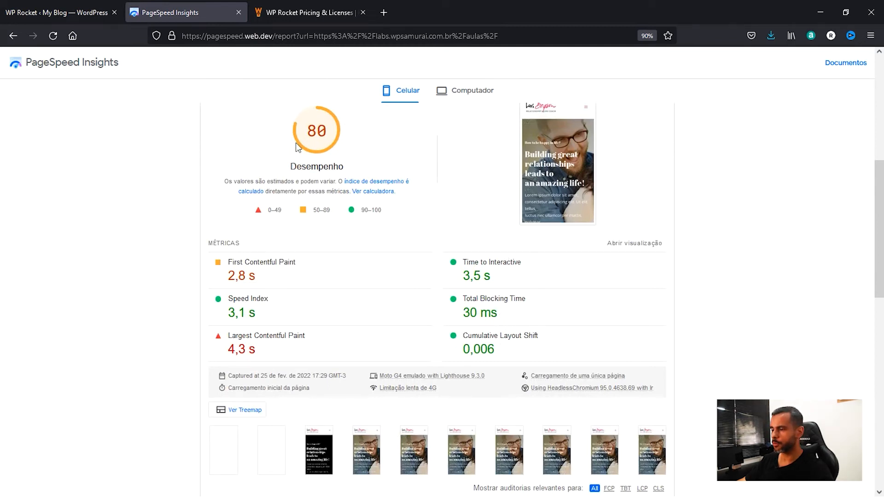
scroll(316, 194, "down", 3)
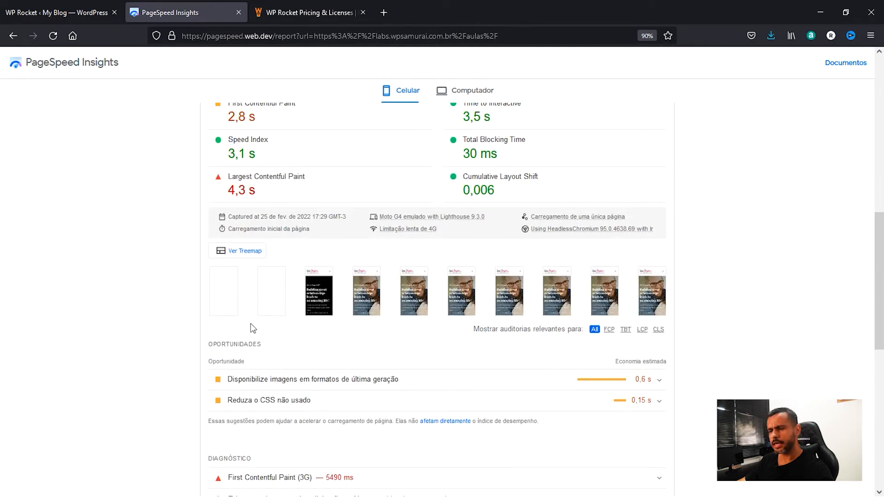
scroll(603, 281, "up", 3)
scroll(605, 281, "down", 3)
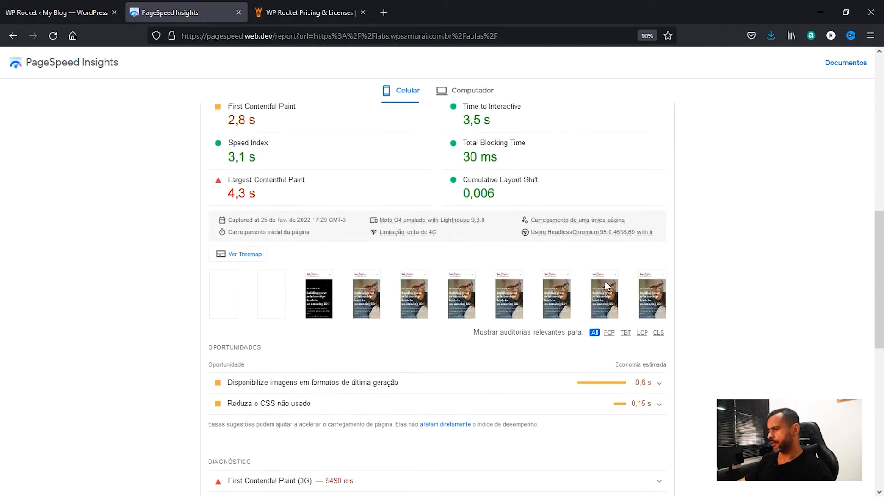
scroll(604, 280, "up", 5)
Show the new desktop report and check its performance score and metrics.
left_click(466, 90)
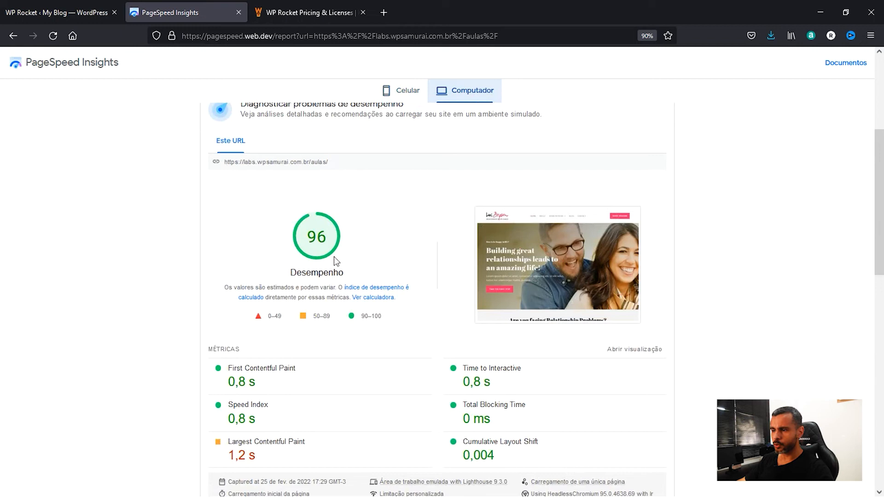
scroll(295, 237, "down", 2)
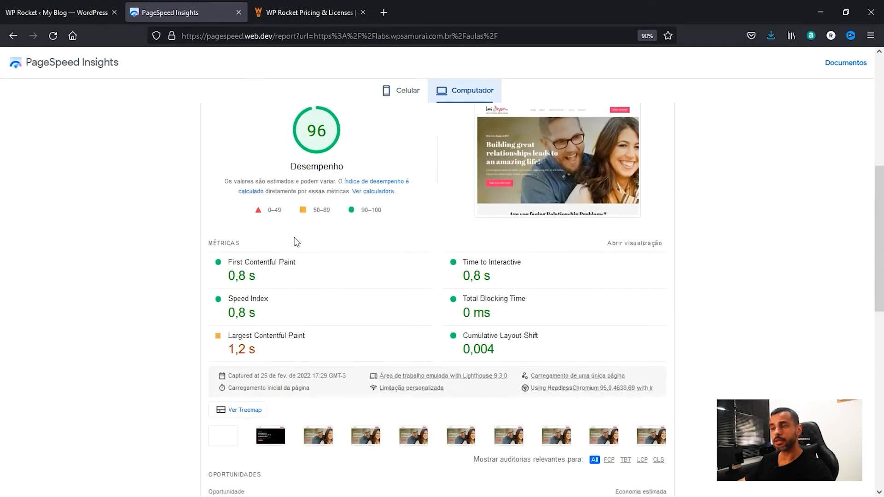
scroll(297, 240, "up", 4)
scroll(299, 243, "up", 2)
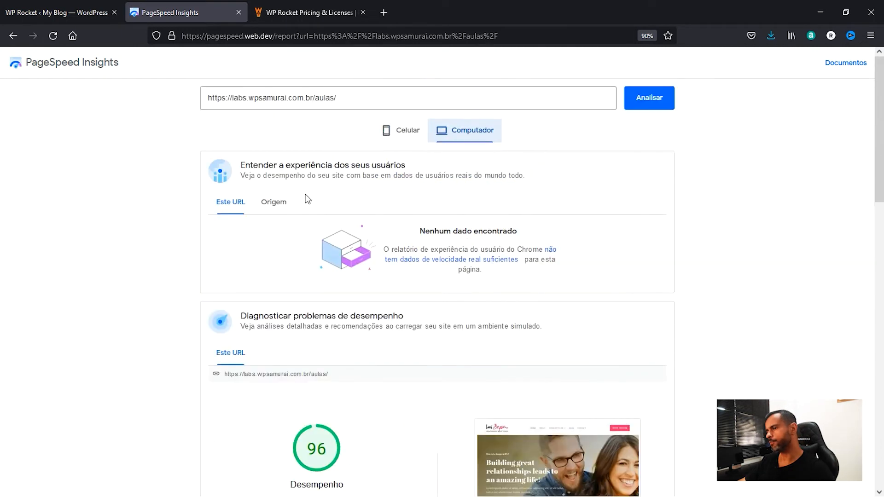
Copy the analyzed site URL and open gtmetrix.com in a new tab.
triple_click(412, 103)
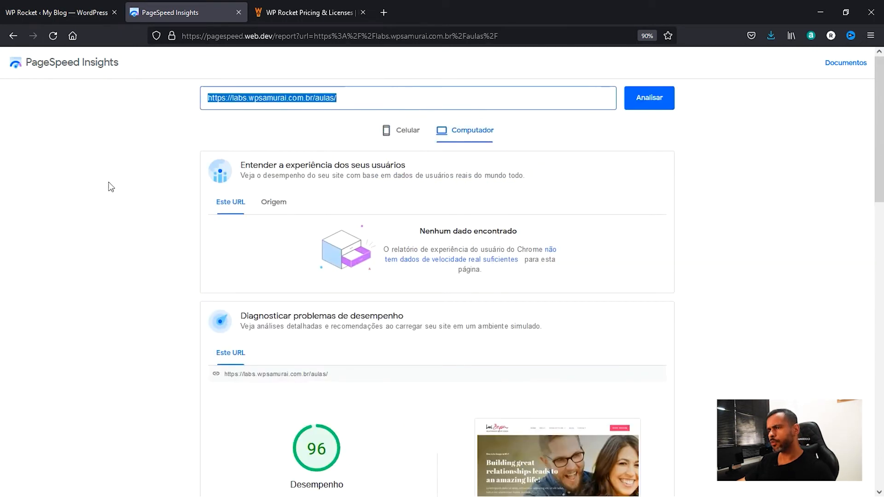
left_click(384, 13)
type("t")
key("BackSpace")
key("BackSpace")
type("gt")
key("Return")
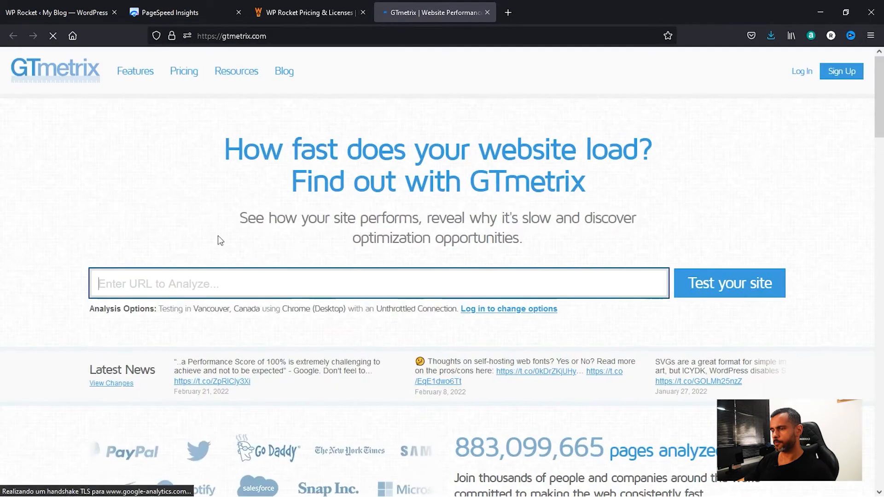
left_click(137, 284)
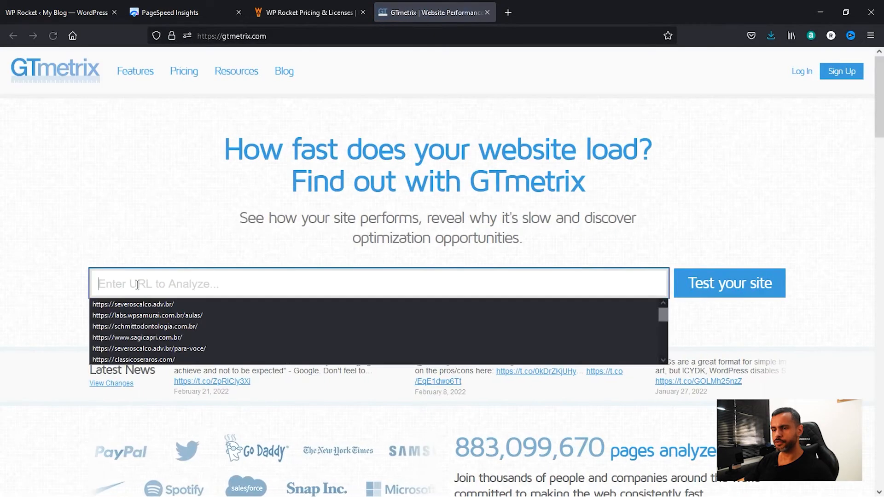
left_click(148, 315)
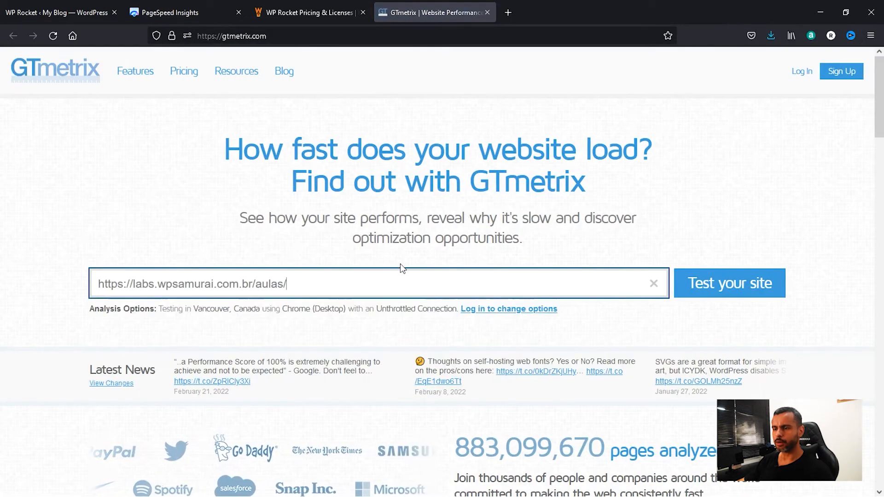
left_click(717, 289)
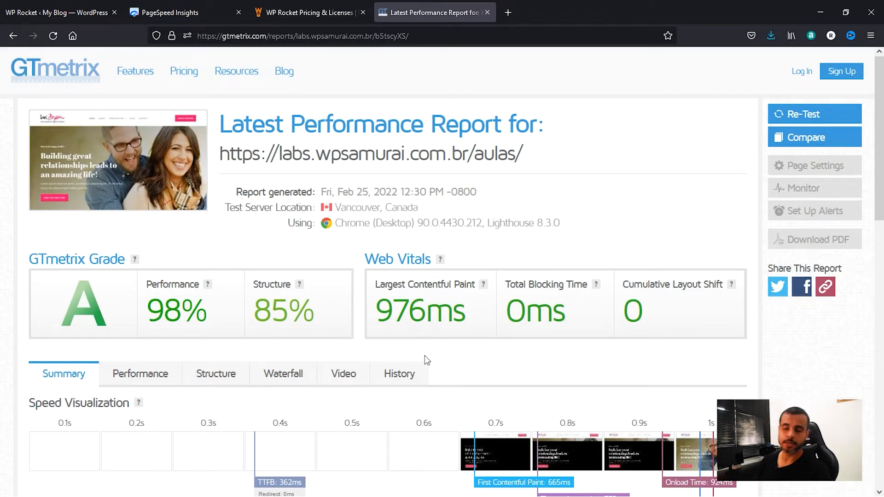
Examine the GTmetrix report's top issues, fully loaded time, and page size and requests by content type.
scroll(424, 357, "down", 10)
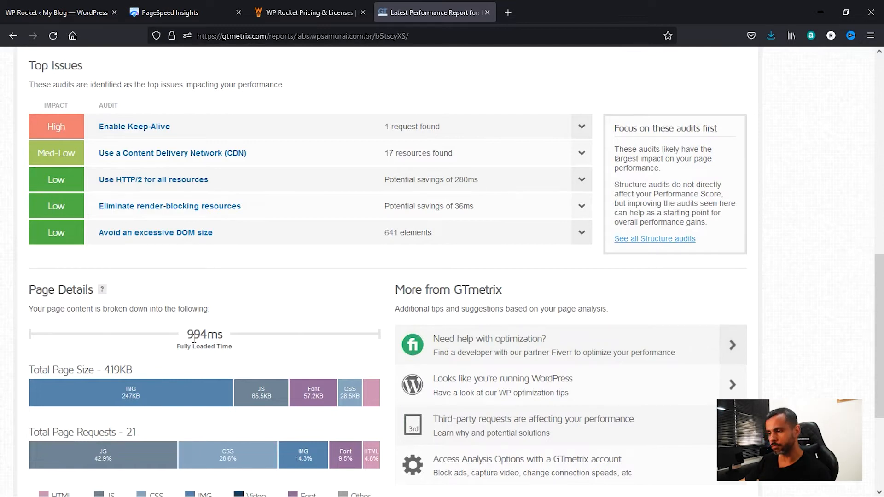
scroll(292, 316, "down", 2)
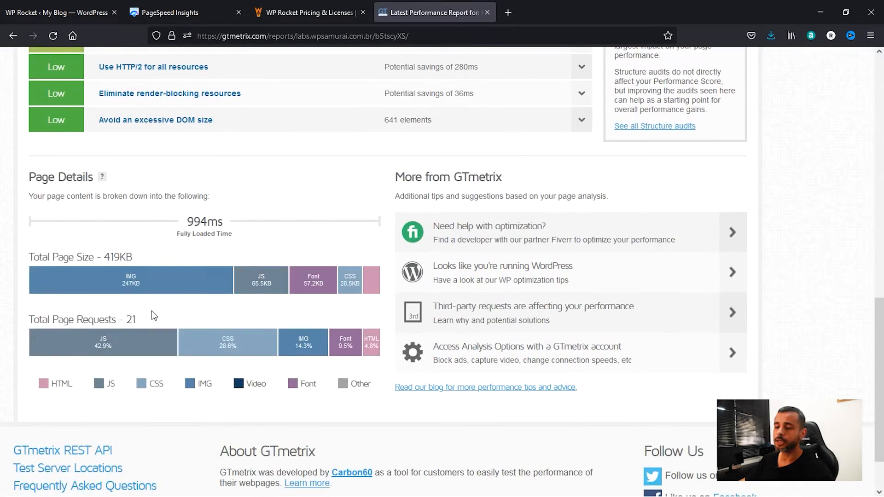
mouse_move(134, 279)
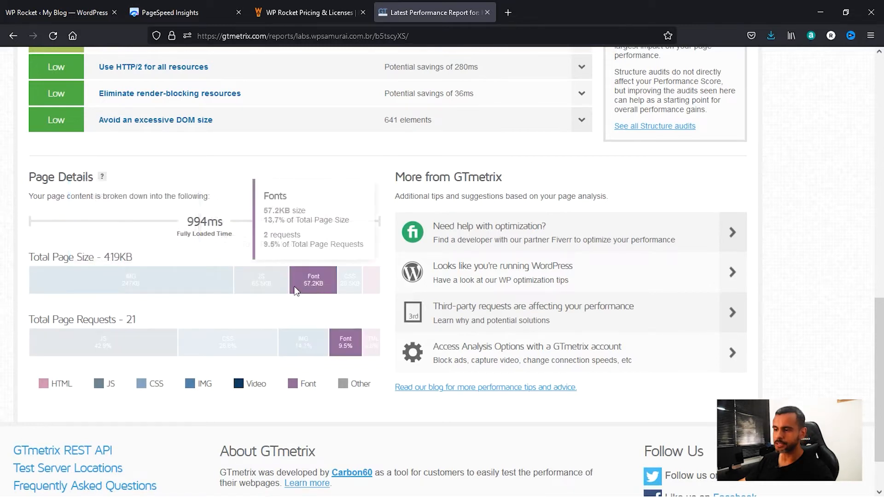
mouse_move(269, 286)
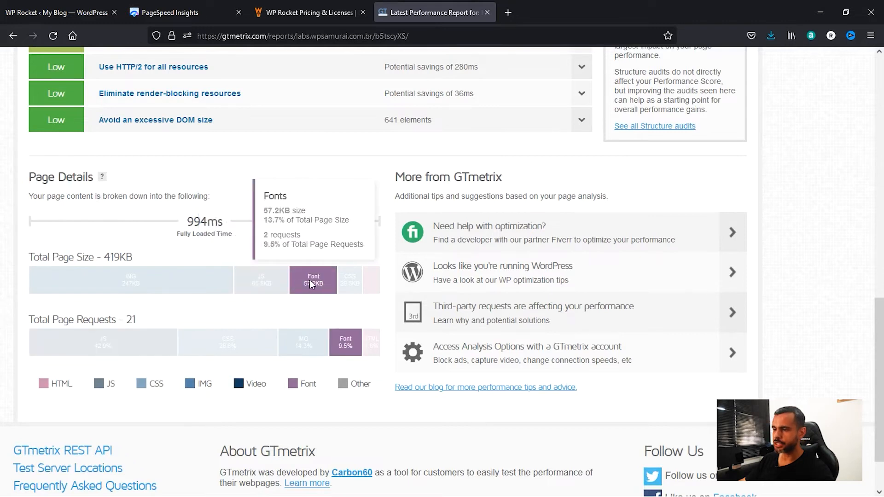
mouse_move(348, 283)
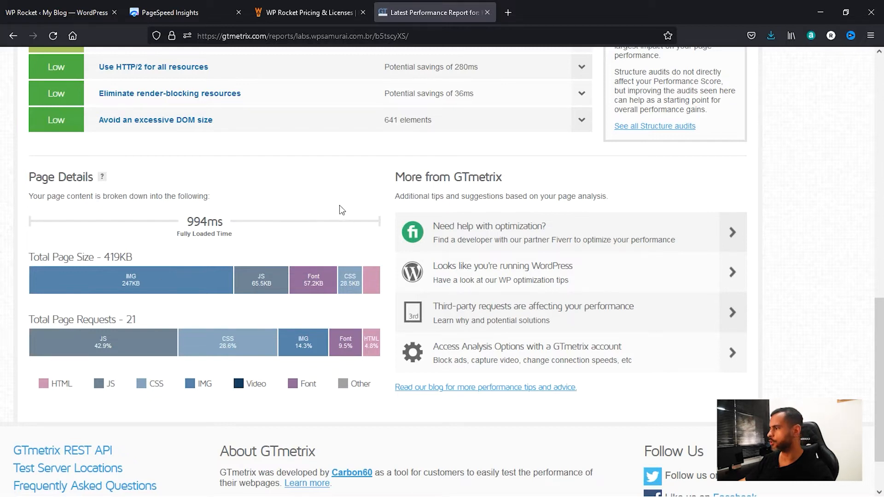
Return to the WP Rocket settings and review the mobile cache, user cache and cache lifespan options in the Cache section.
left_click(69, 13)
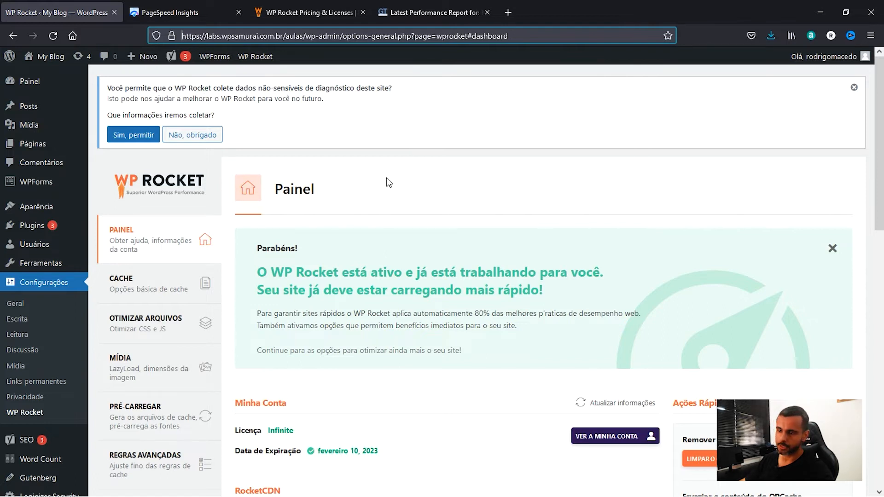
left_click(146, 290)
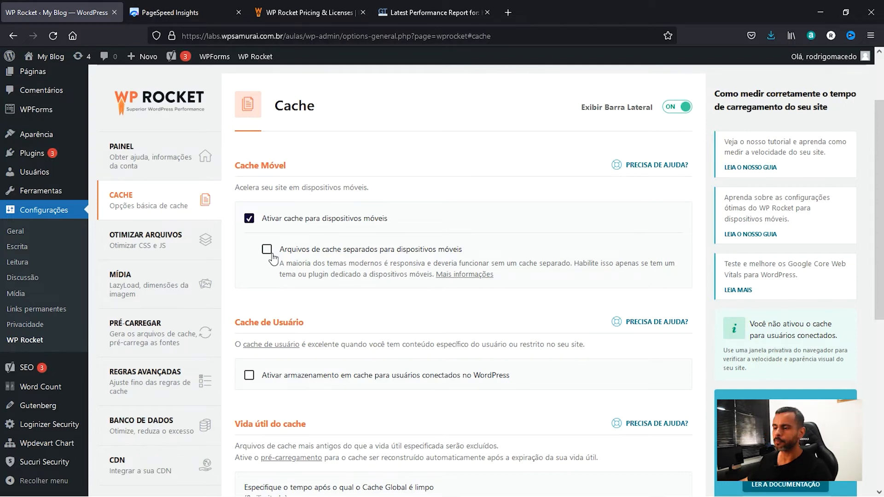
scroll(274, 259, "down", 3)
left_click_drag(234, 153, 316, 154)
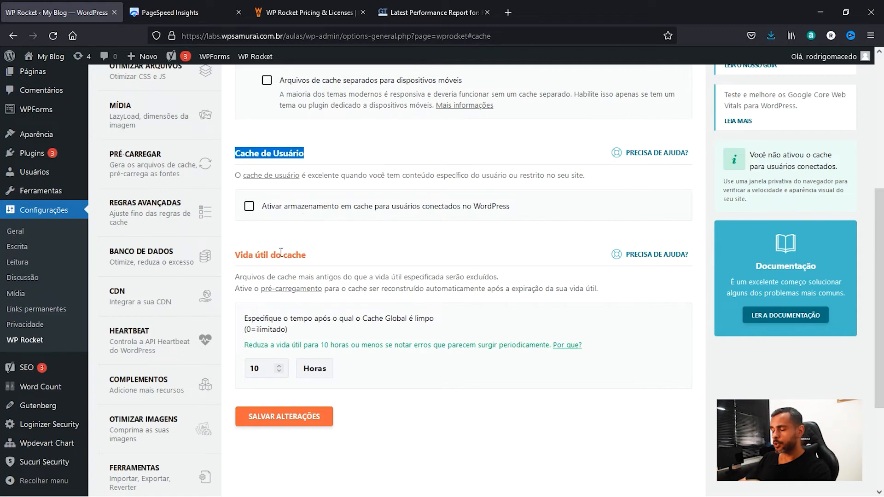
left_click_drag(235, 257, 304, 259)
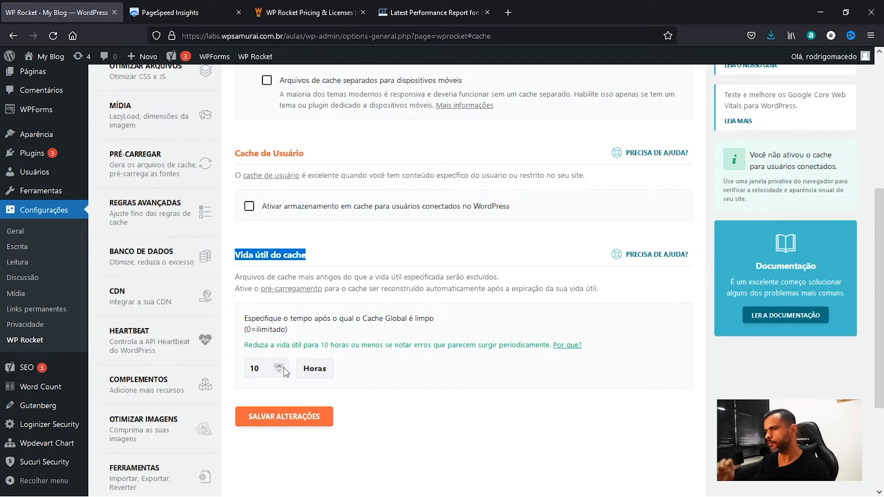
Recheck the cache options and open WP Rocket's Otimizar Arquivos settings for CSS and JavaScript.
scroll(284, 368, "up", 5)
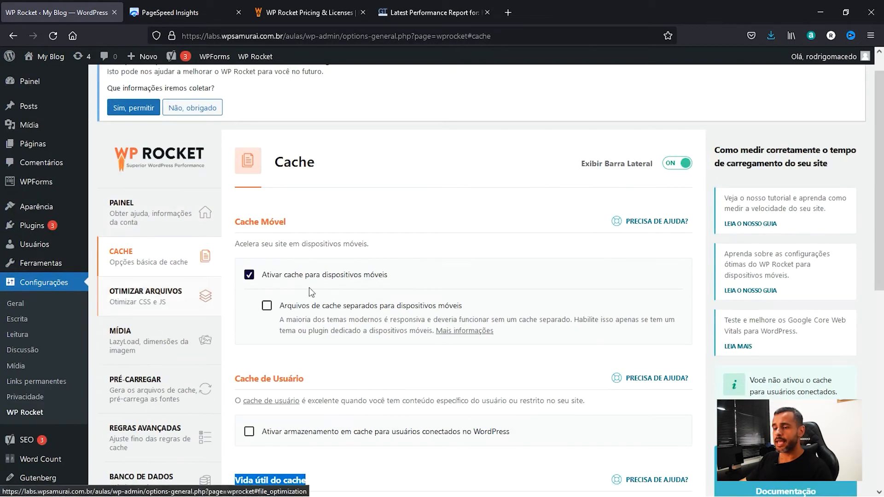
scroll(416, 301, "down", 3)
scroll(307, 316, "down", 5)
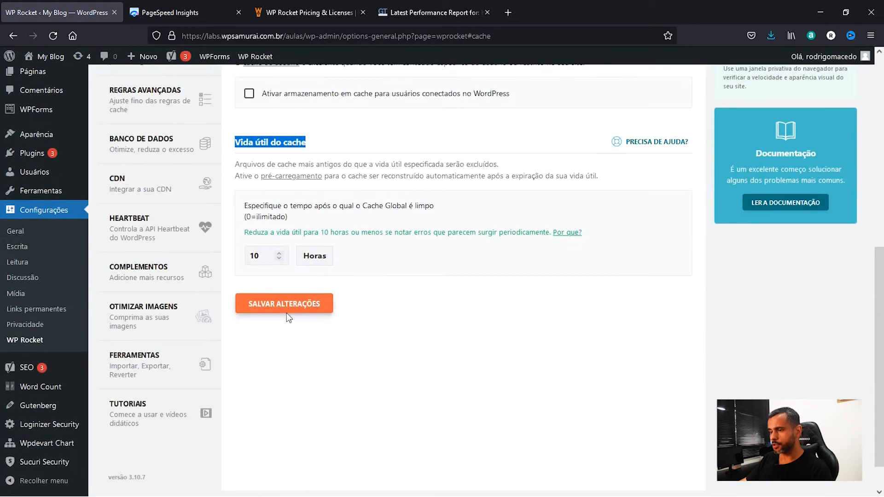
scroll(299, 185, "up", 5)
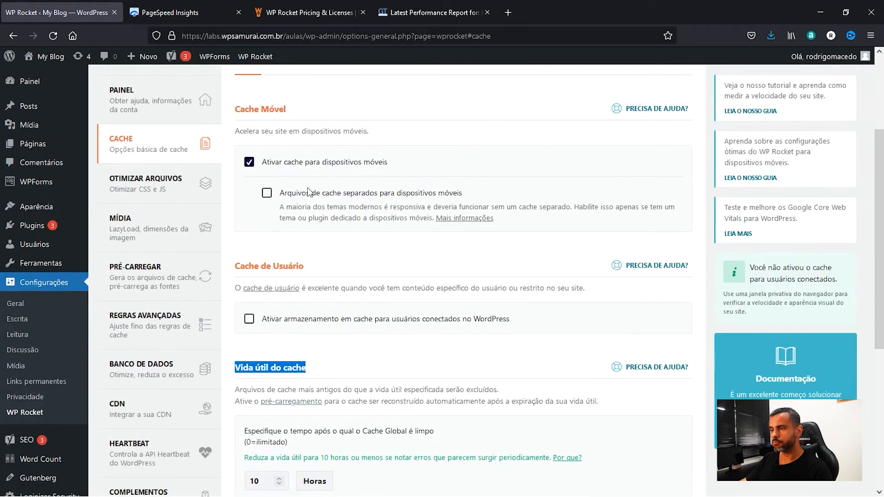
left_click(156, 189)
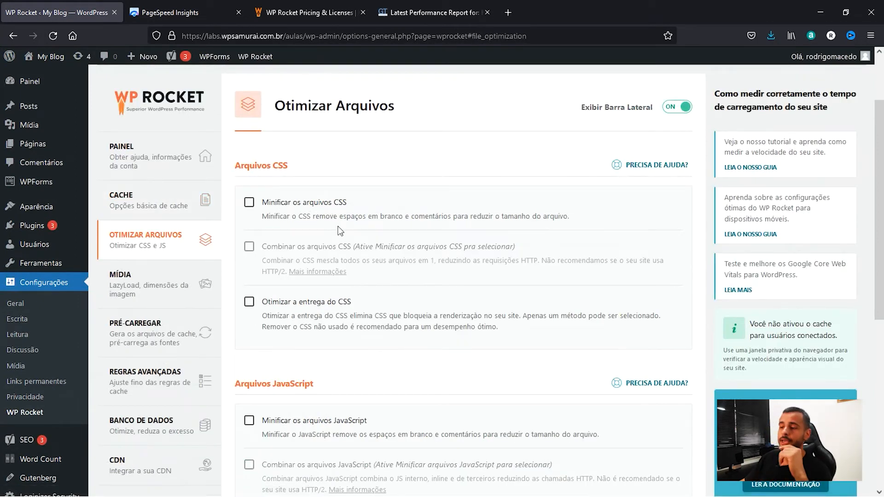
Enable and confirm minifying of CSS files and combining of CSS files in the Arquivos CSS section.
left_click(250, 203)
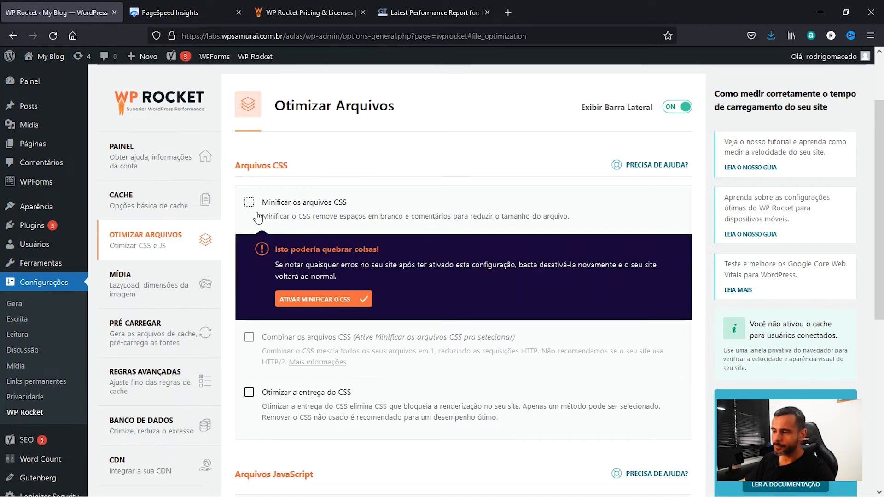
left_click(299, 304)
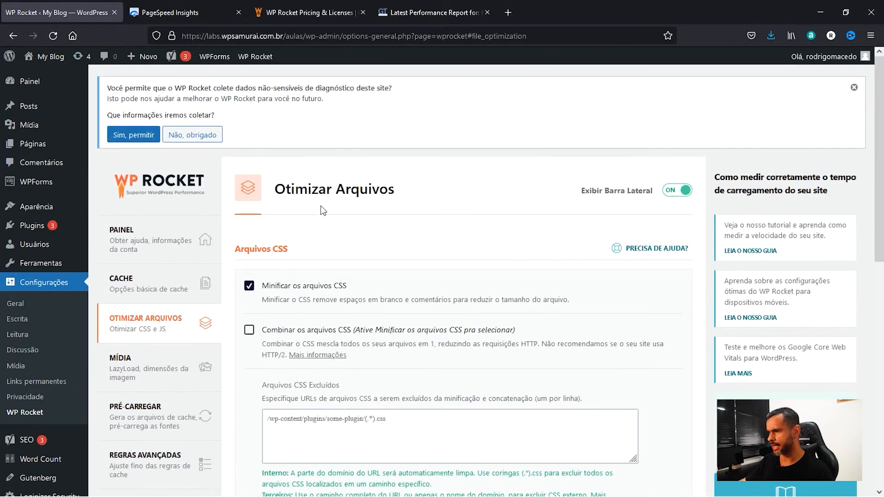
scroll(322, 207, "down", 3)
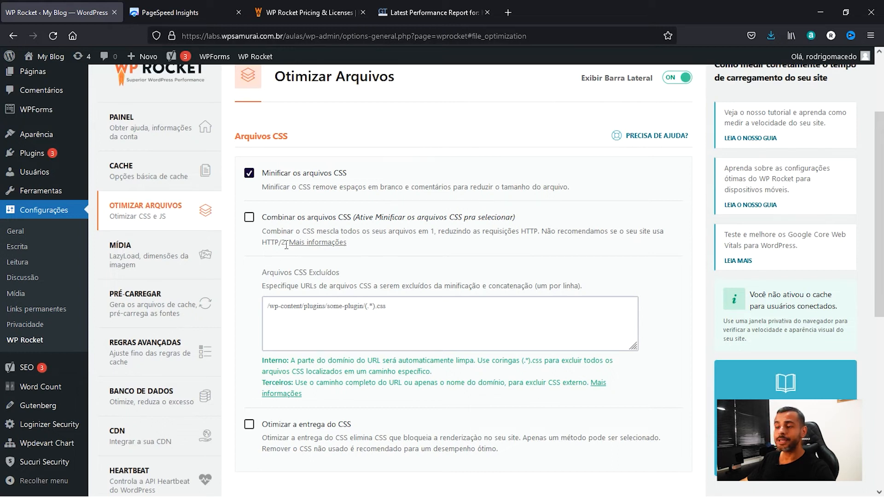
left_click_drag(263, 244, 285, 244)
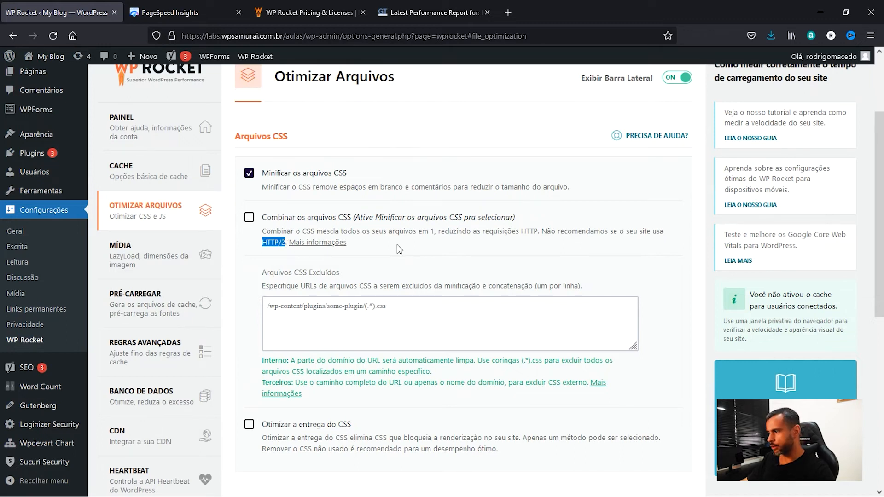
left_click(249, 219)
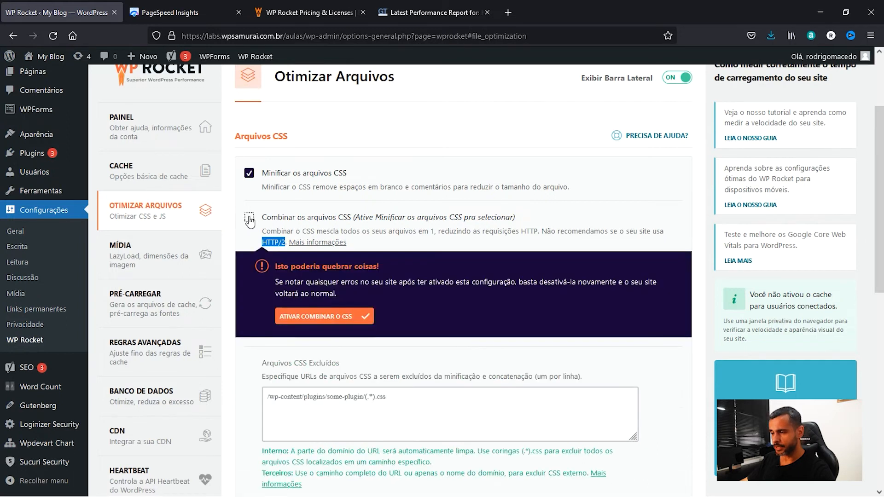
left_click(303, 317)
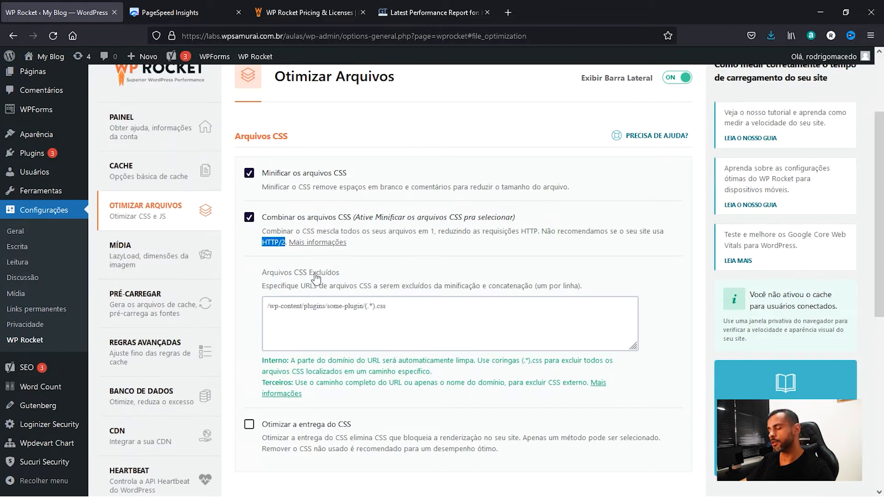
Enable Otimizar a entrega do CSS with the method of loading CSS asynchronously.
scroll(304, 267, "down", 4)
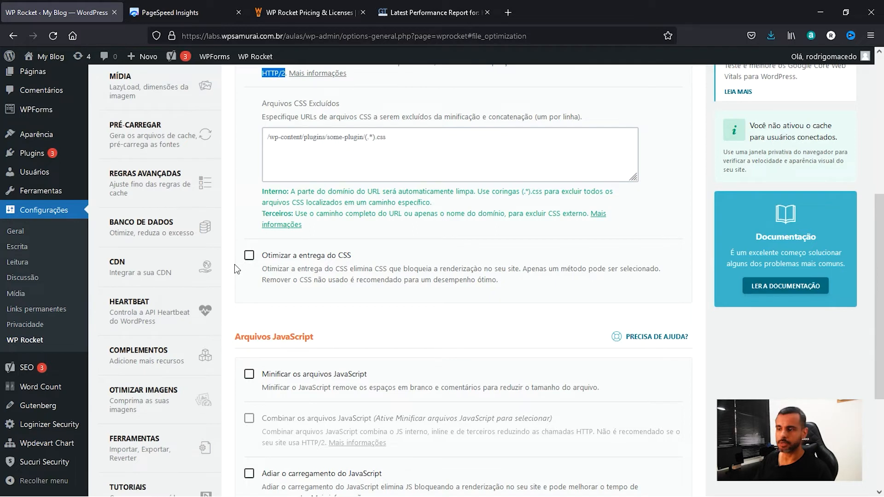
left_click(249, 256)
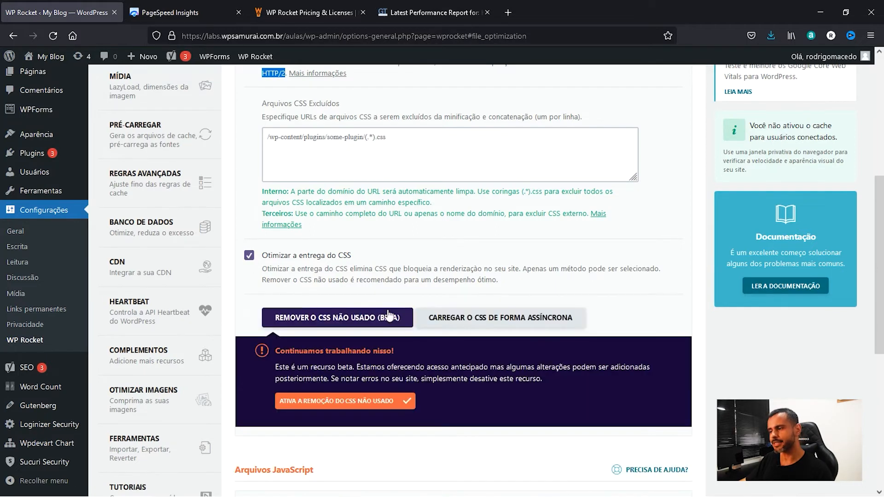
left_click(466, 322)
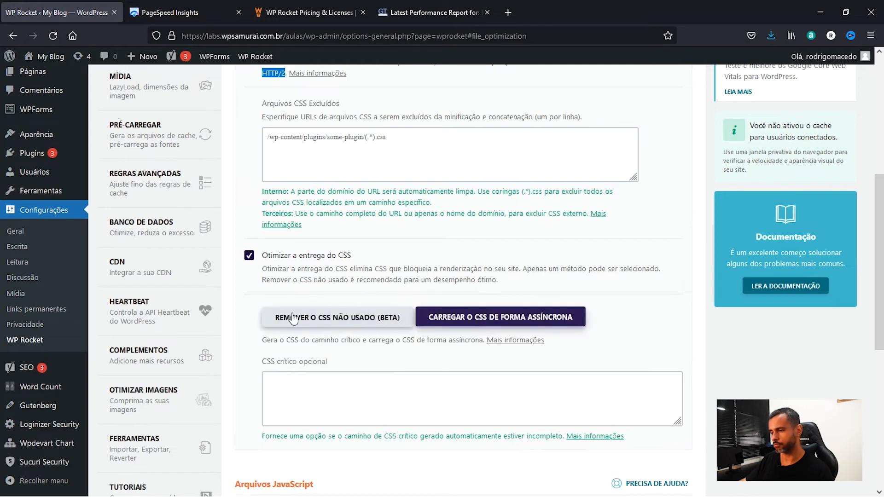
Enable and confirm minifying of JavaScript files and combining of JavaScript files in the Arquivos JavaScript section.
scroll(316, 319, "down", 6)
left_click_drag(241, 202, 323, 206)
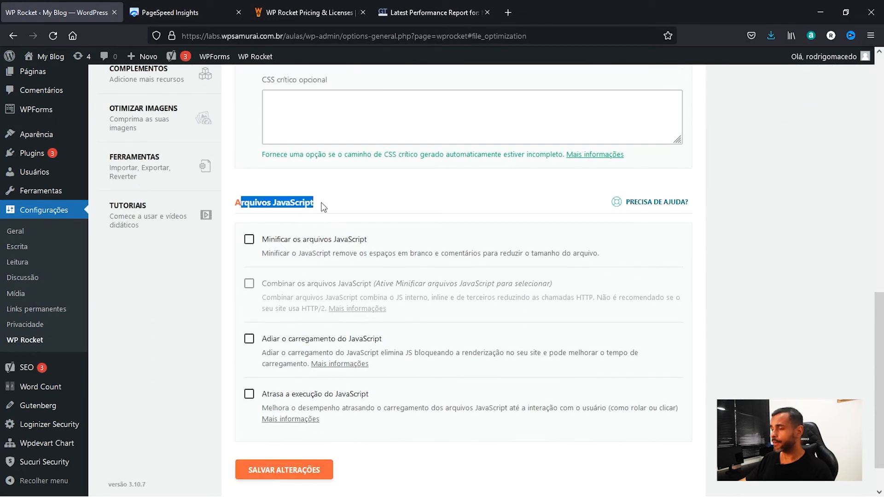
left_click(249, 240)
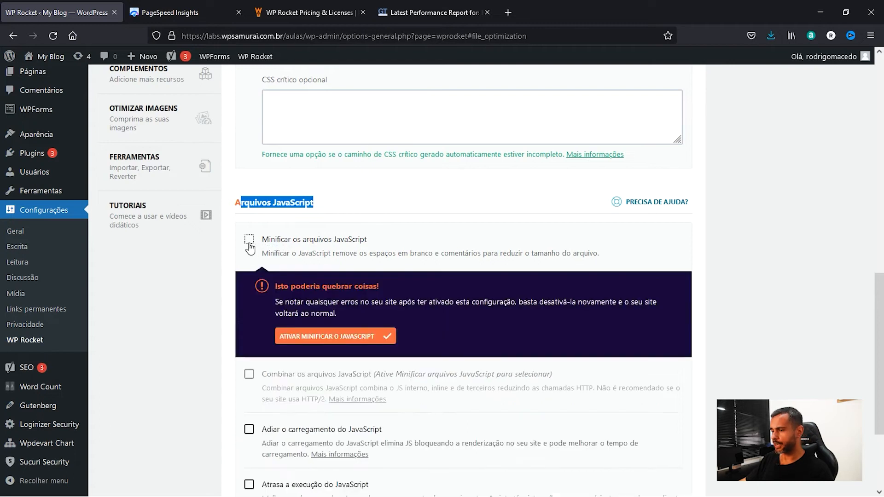
left_click(306, 339)
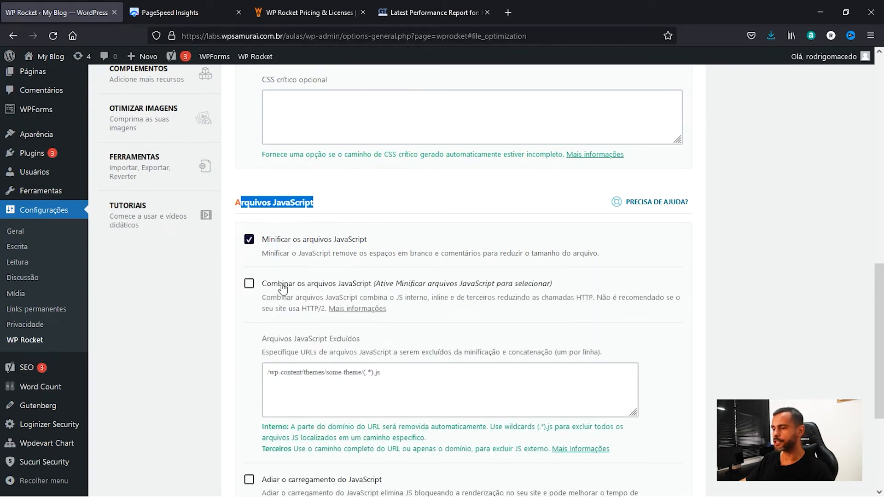
left_click(249, 286)
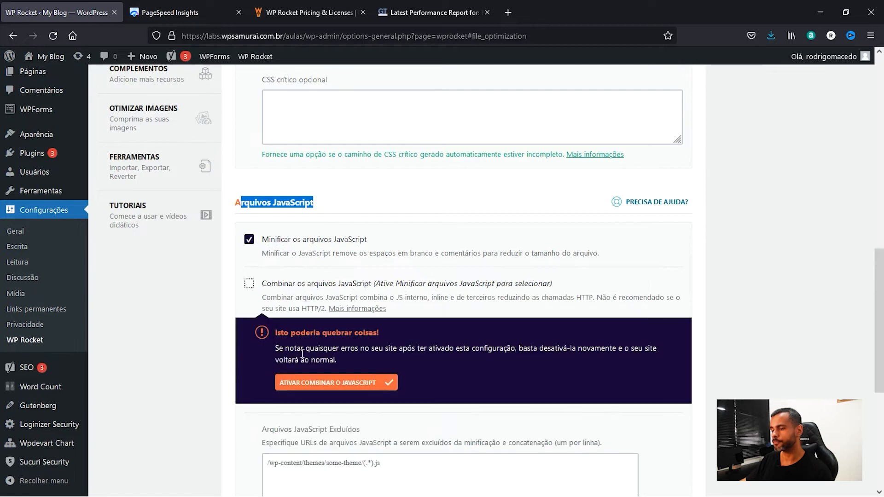
left_click(310, 386)
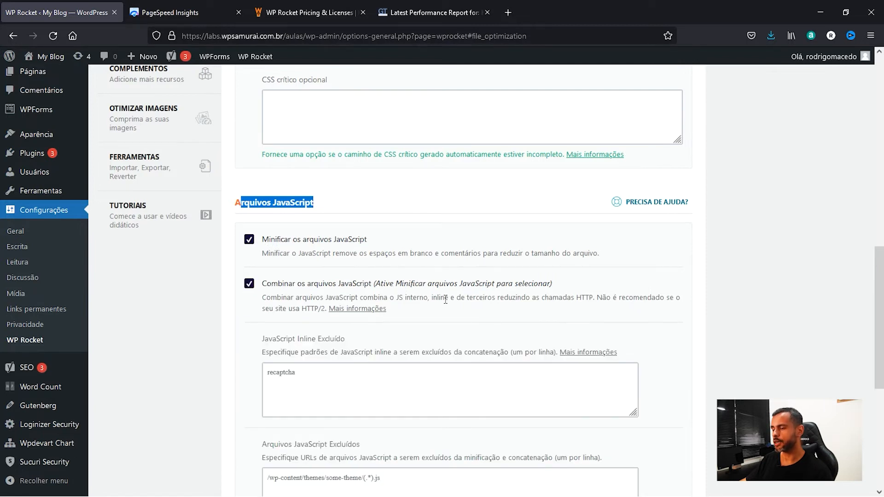
Enable deferred JavaScript loading and delayed JavaScript execution, and save the file optimization changes.
scroll(228, 279, "down", 2)
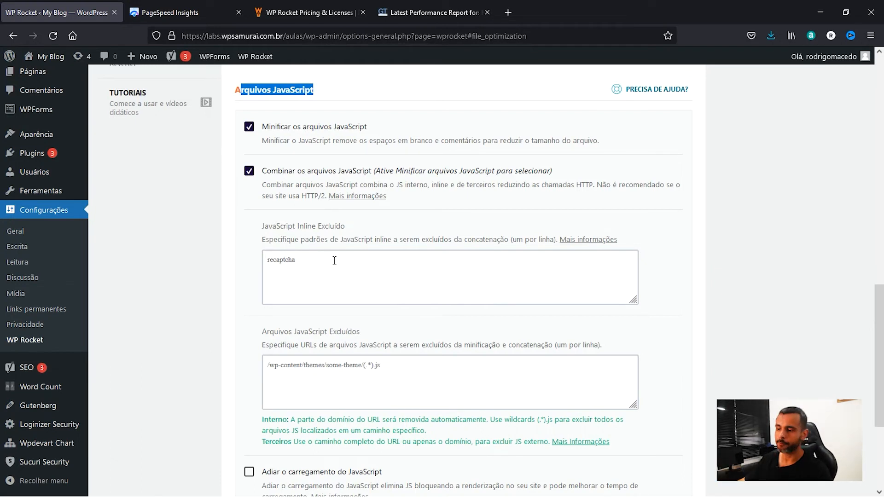
scroll(334, 261, "down", 5)
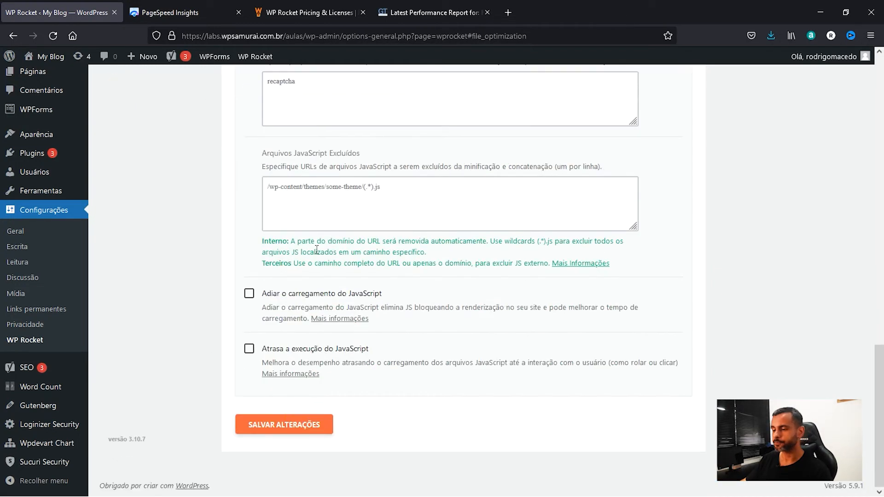
left_click(248, 298)
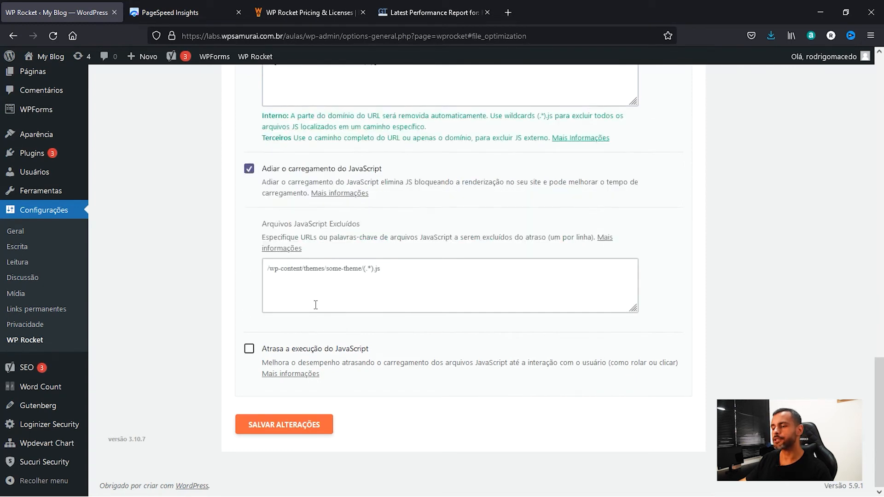
left_click(249, 350)
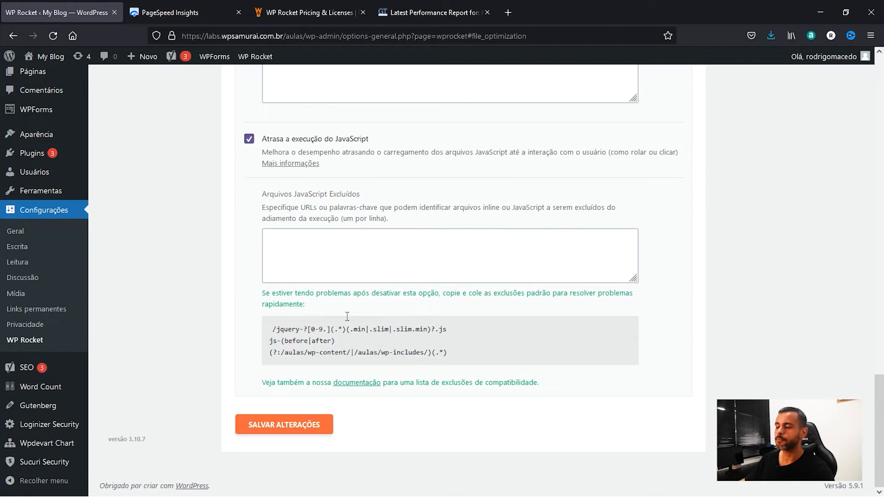
left_click(272, 433)
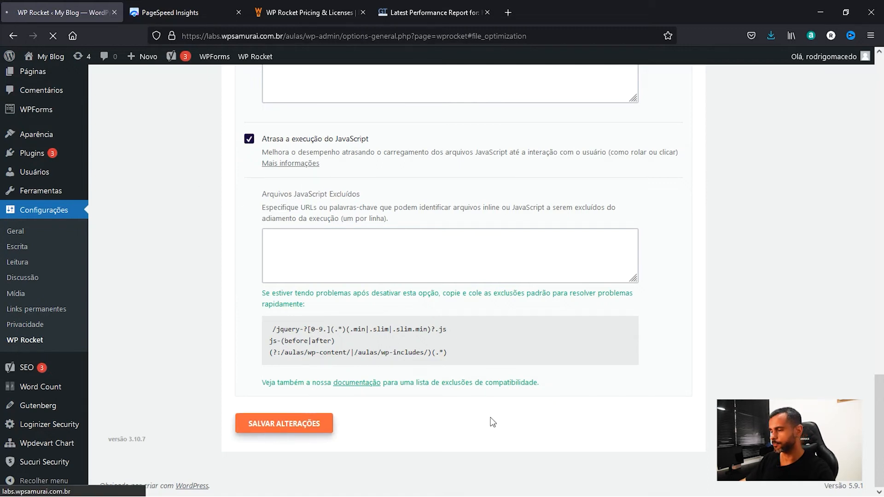
In the Mídia settings, enable LazyLoad for images and for iframes and videos, and turn on adding missing image dimensions.
scroll(523, 128, "down", 3)
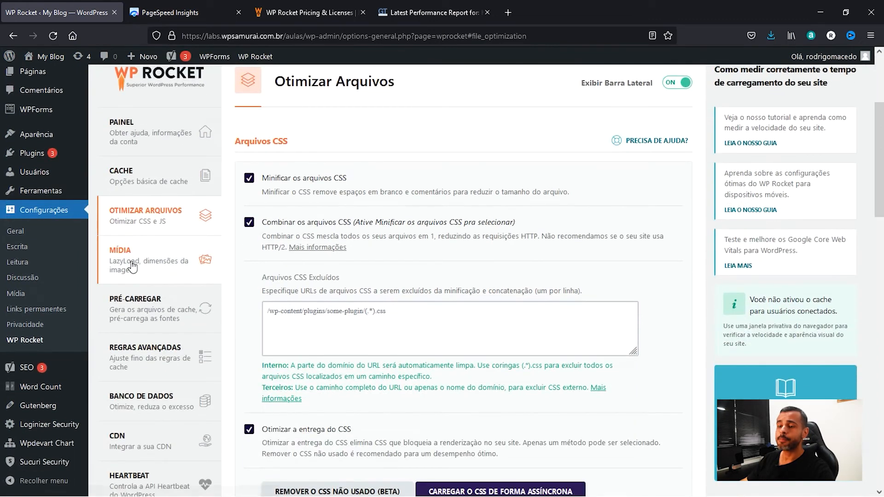
left_click(132, 266)
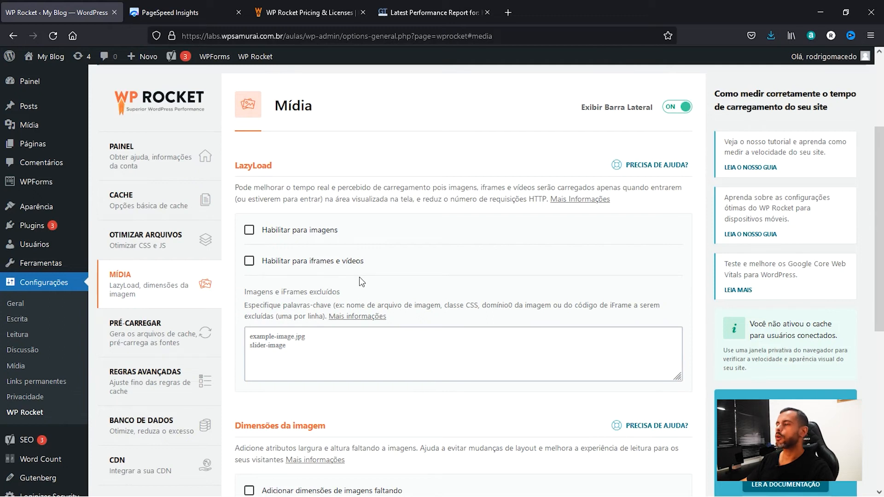
left_click(249, 230)
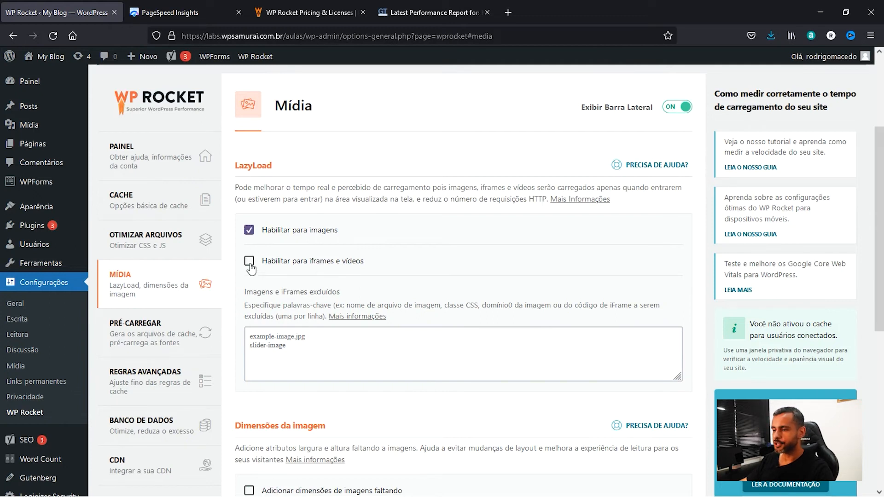
left_click(249, 262)
scroll(472, 260, "down", 5)
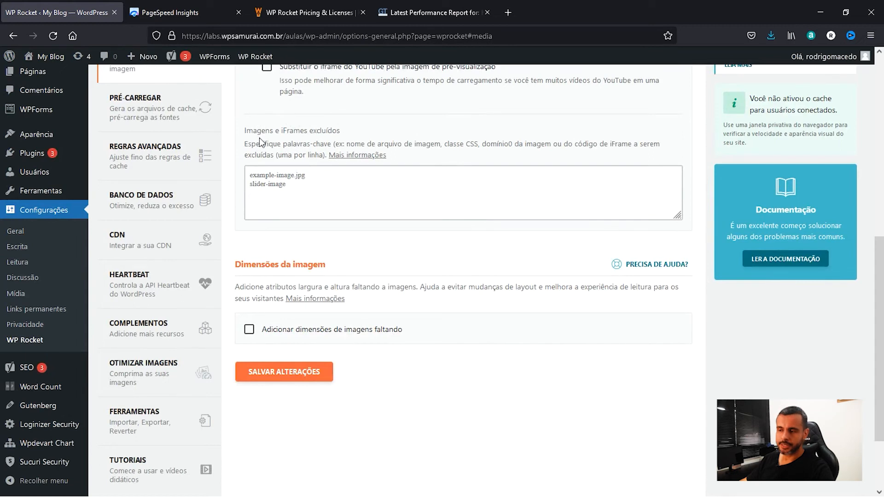
left_click(249, 338)
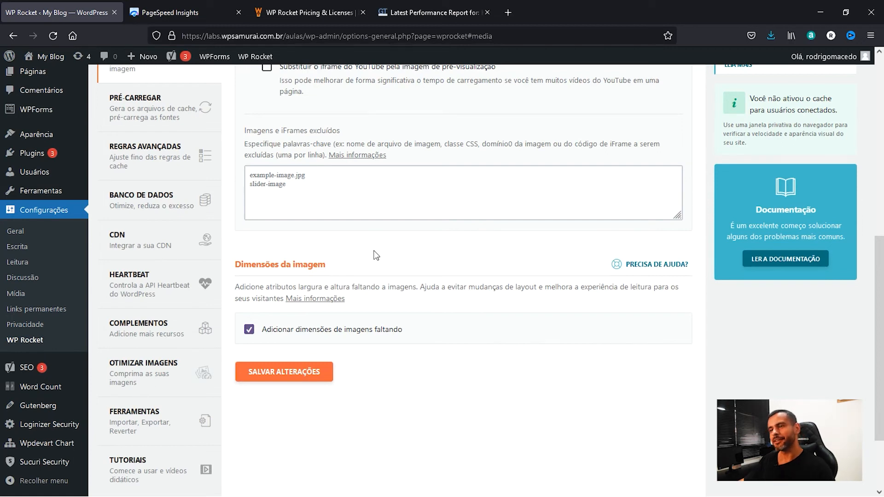
Open the Pré-Carregar settings and activate cache preloading.
scroll(376, 254, "up", 5)
left_click(184, 282)
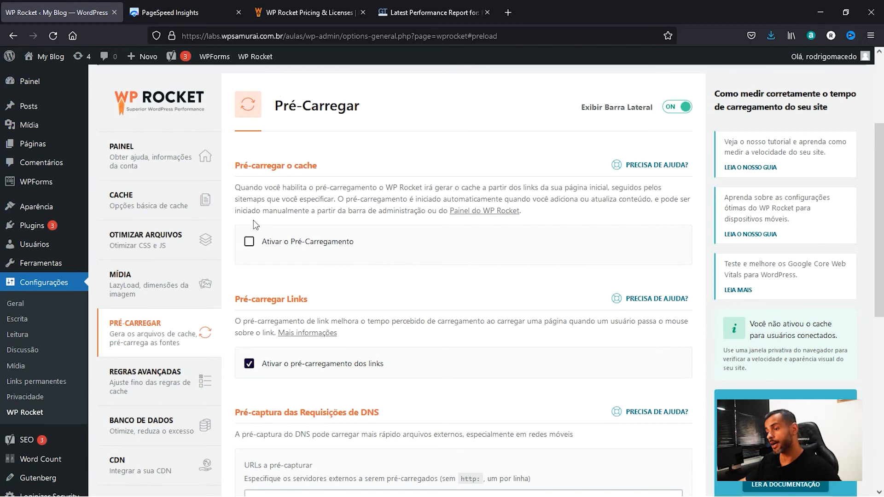
left_click(249, 241)
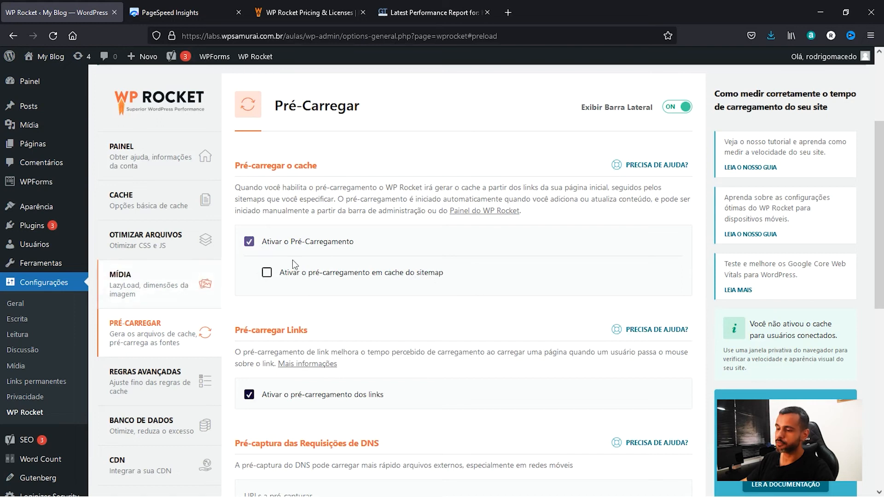
Review the link preloading, DNS prefetch and font preloading options in the Pré-Carregar settings.
scroll(282, 260, "down", 3)
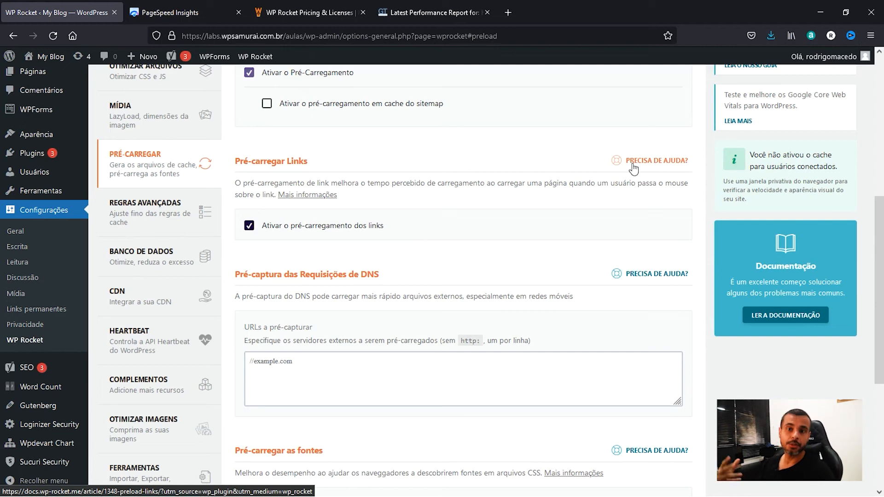
left_click_drag(236, 274, 393, 284)
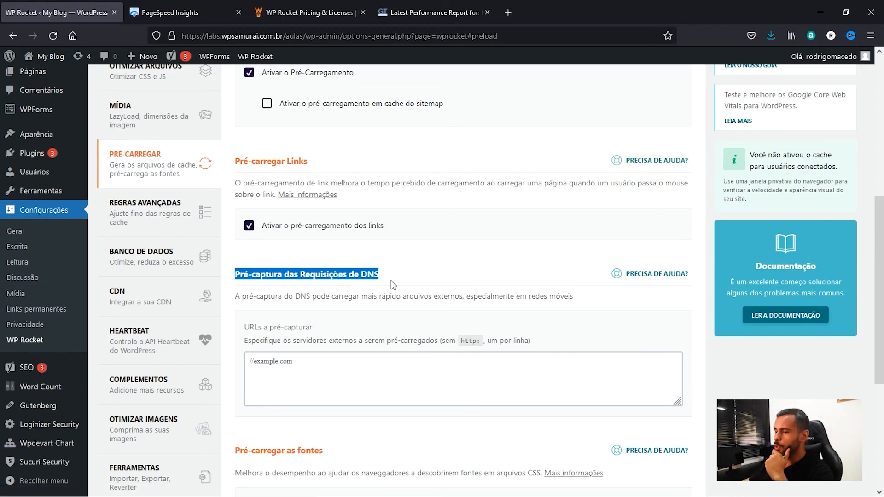
scroll(391, 284, "down", 3)
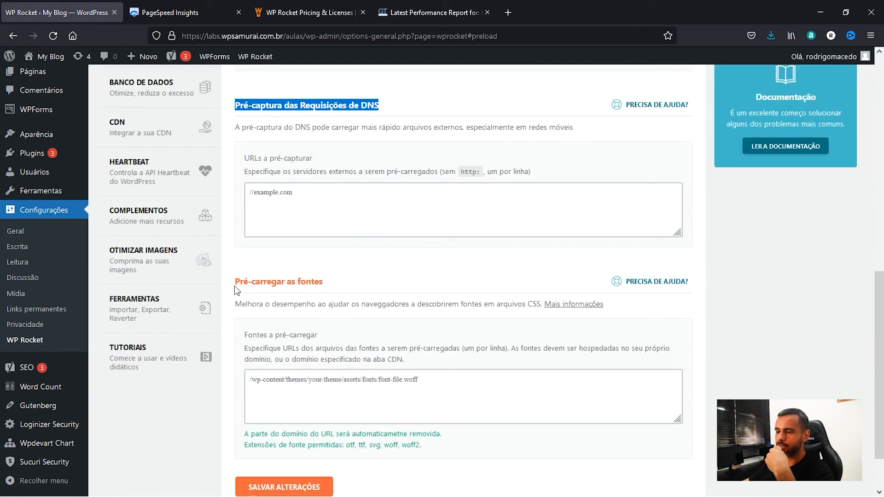
left_click_drag(238, 282, 326, 286)
scroll(335, 288, "down", 2)
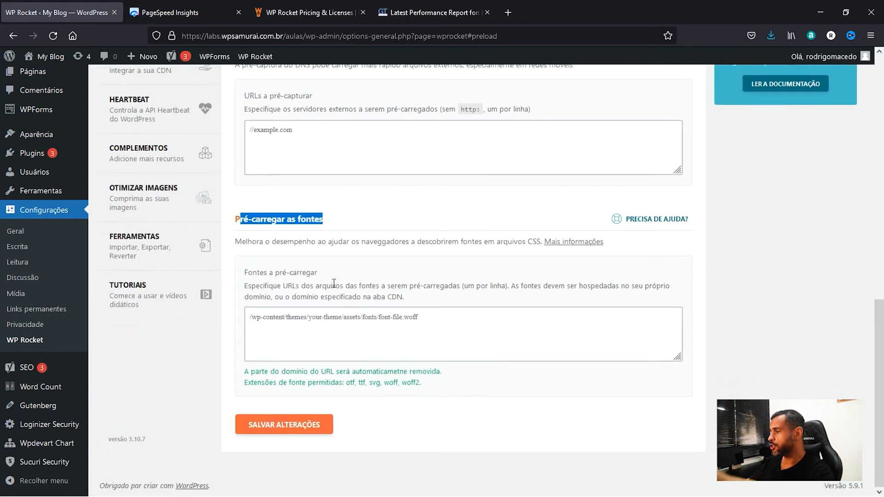
scroll(335, 288, "up", 3)
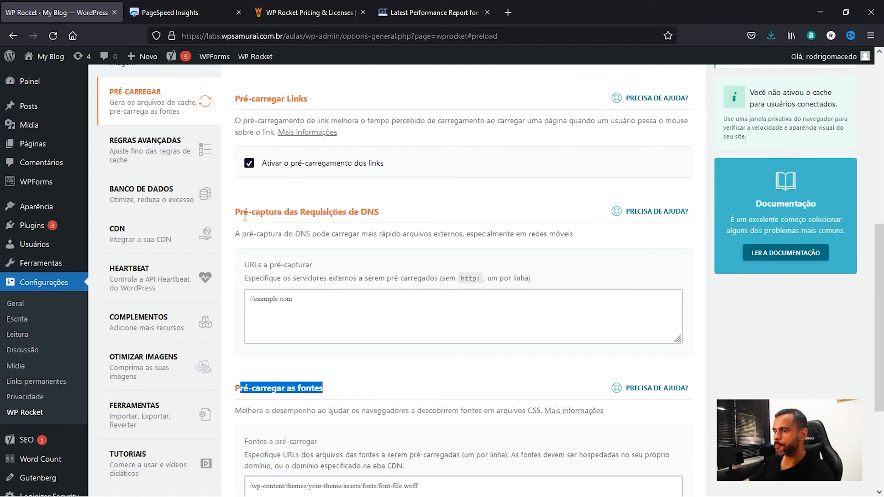
left_click_drag(234, 213, 380, 213)
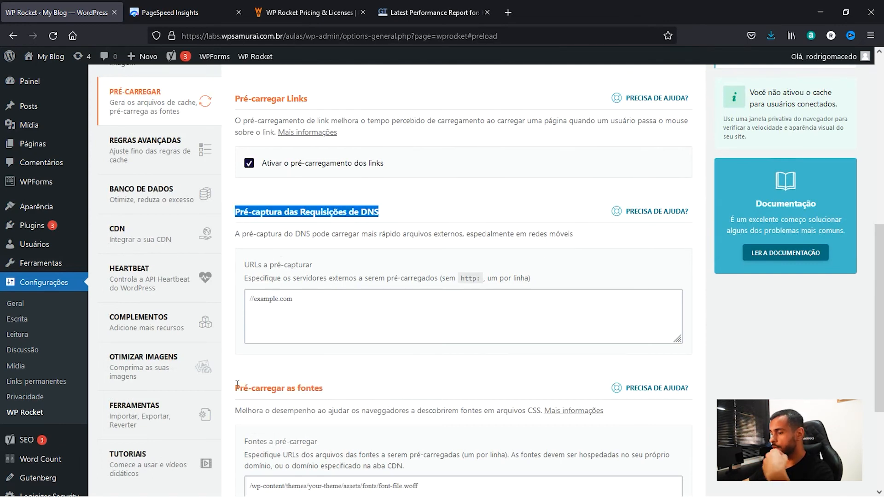
left_click_drag(235, 388, 330, 387)
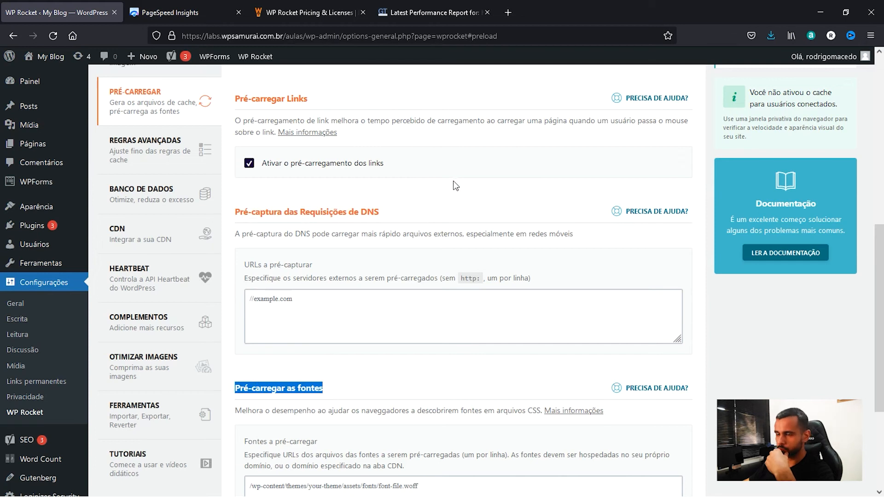
Open the Regras Avançadas settings and review the never-cache URL, cookie and user agent rules, URL purging and query strings.
left_click(147, 151)
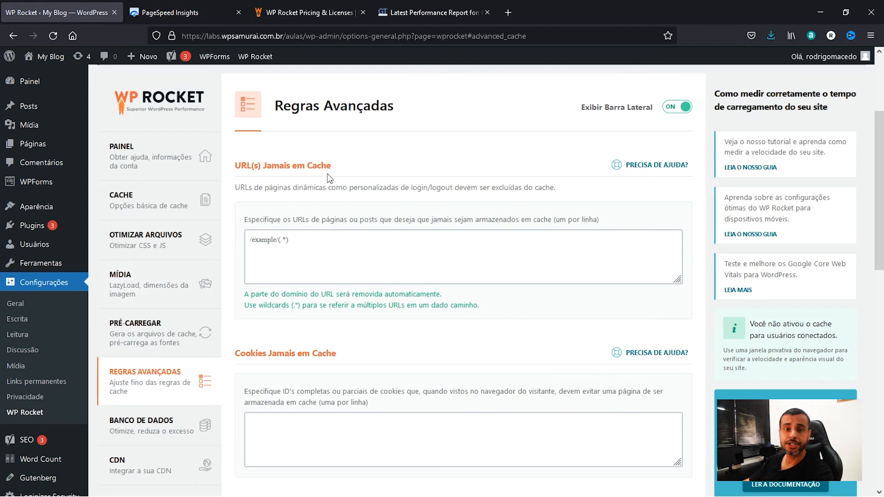
scroll(283, 266, "down", 2)
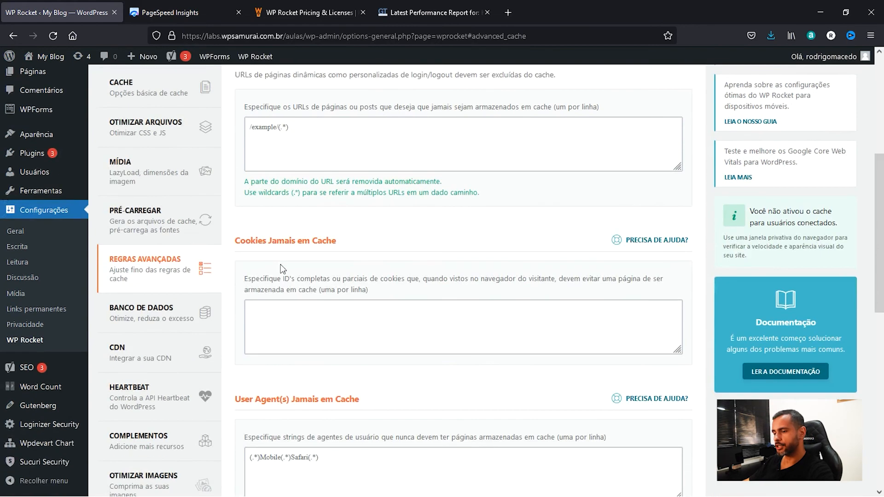
scroll(236, 241, "down", 2)
left_click_drag(235, 286, 388, 289)
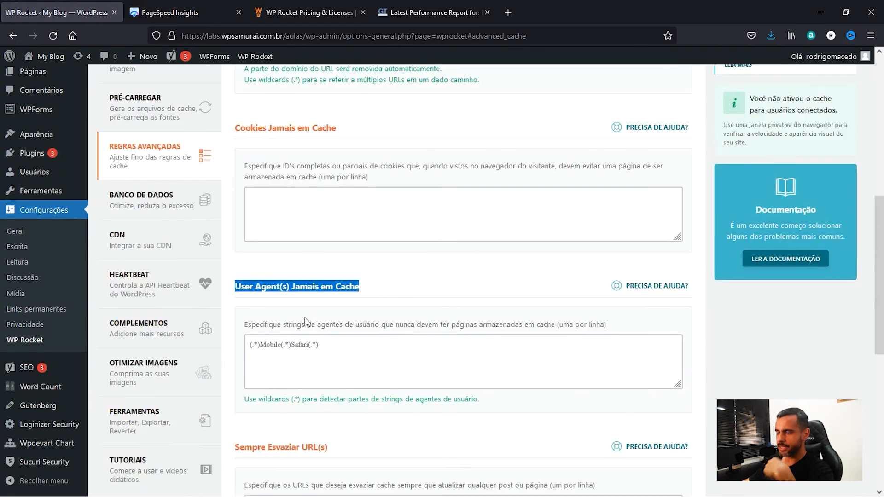
scroll(308, 318, "down", 3)
left_click_drag(236, 278, 332, 279)
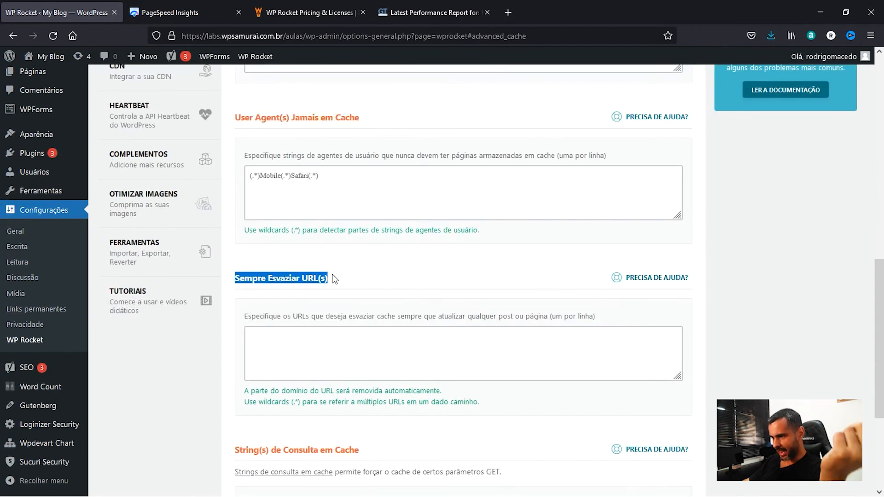
scroll(333, 276, "down", 3)
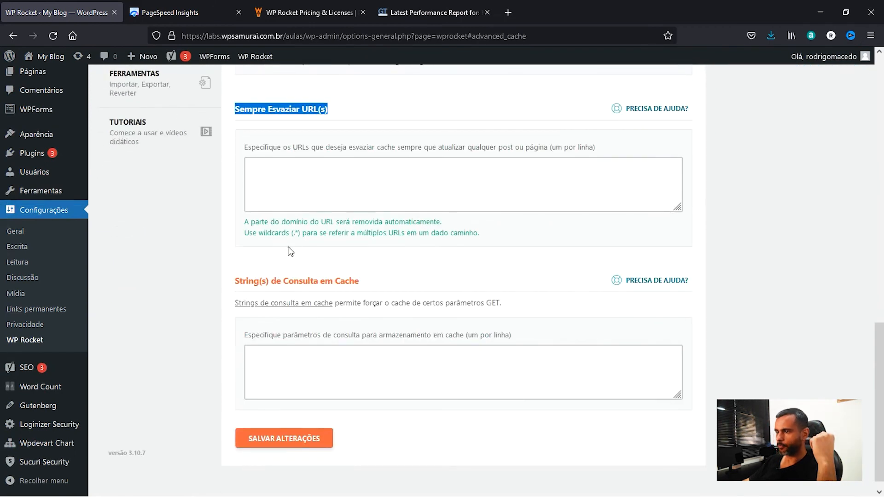
left_click_drag(235, 281, 355, 287)
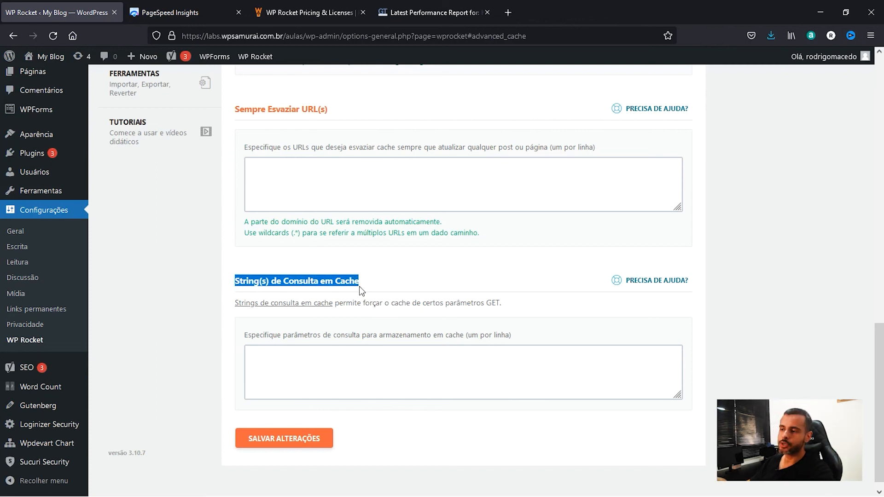
Open the Banco de Dados settings and review the post, comment and transient cleanup options.
scroll(362, 290, "up", 7)
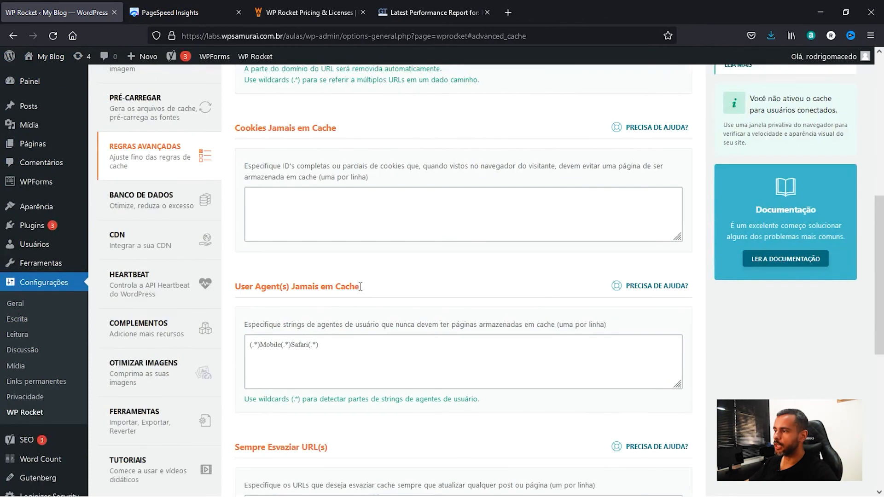
left_click(135, 209)
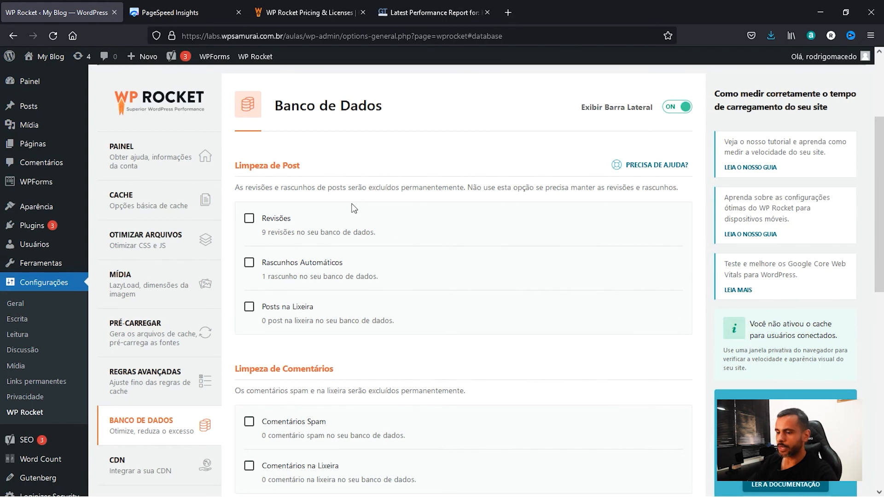
scroll(244, 198, "down", 2)
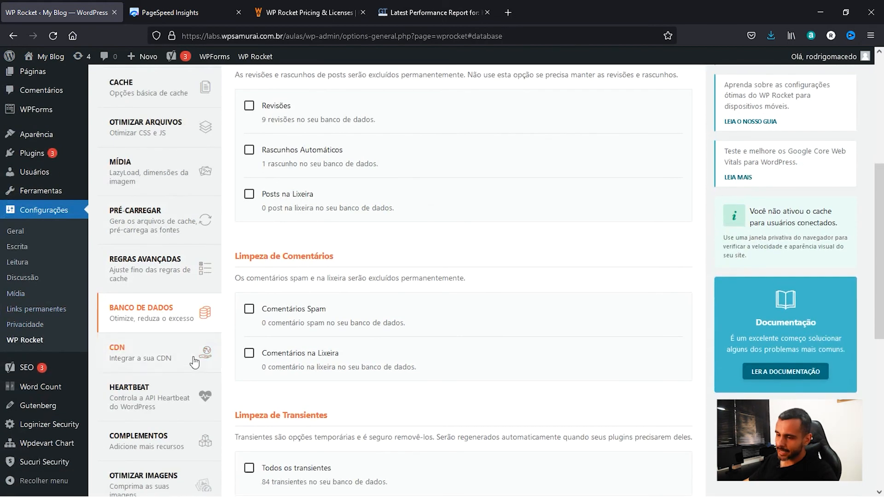
scroll(194, 362, "down", 1)
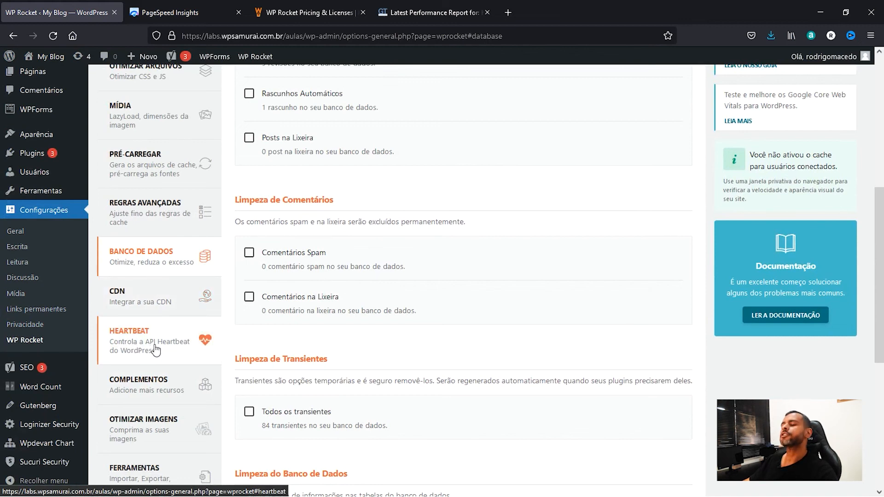
Open the Heartbeat settings and review the activity controls for the dashboard, post editor and front end.
scroll(157, 351, "down", 3)
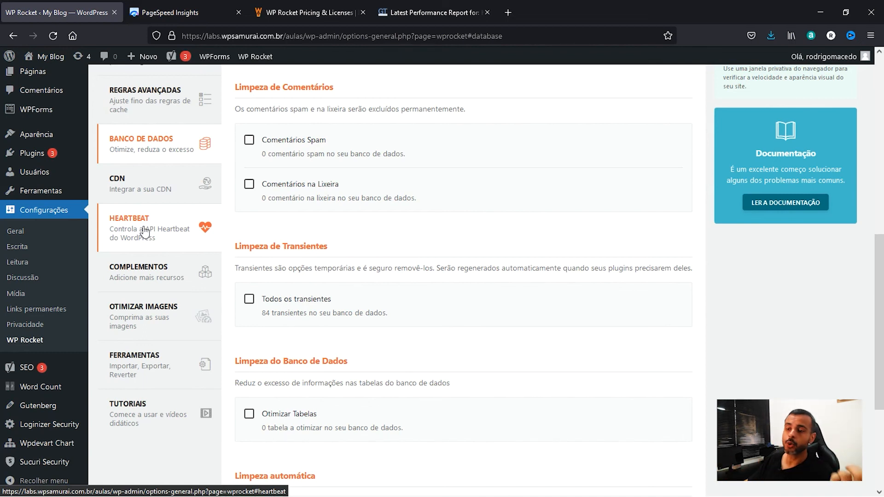
left_click(145, 233)
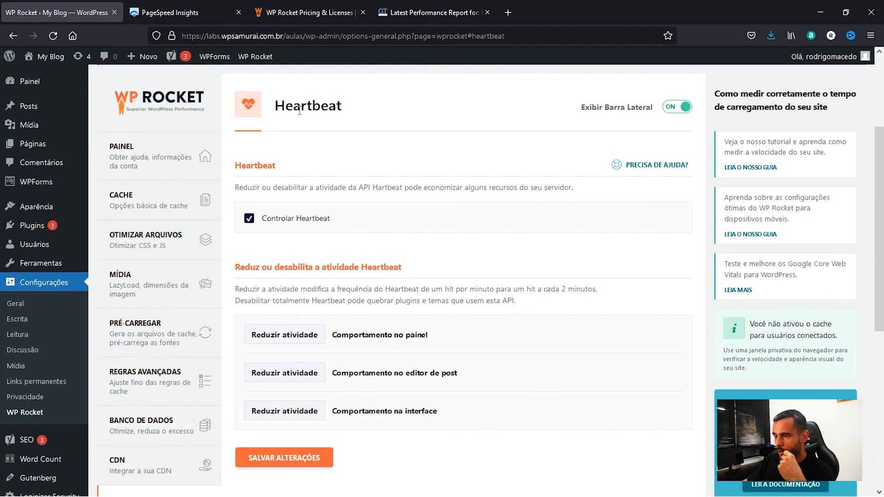
scroll(303, 231, "down", 3)
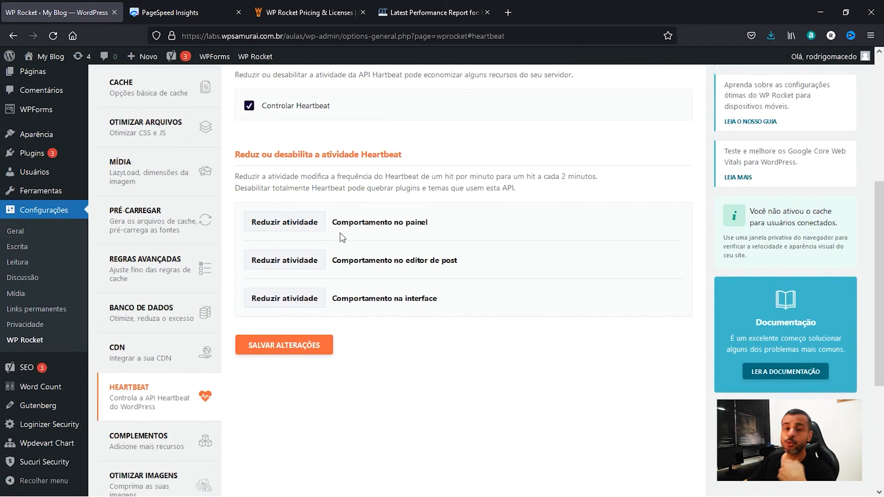
Open the Complementos section and review the Varnish, WebP, Cloudflare and Sucuri add-ons.
scroll(342, 237, "down", 3)
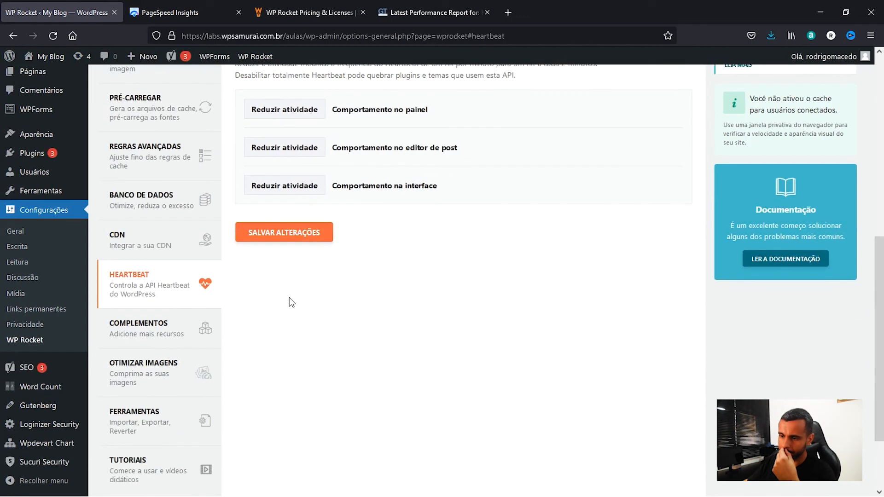
left_click(127, 340)
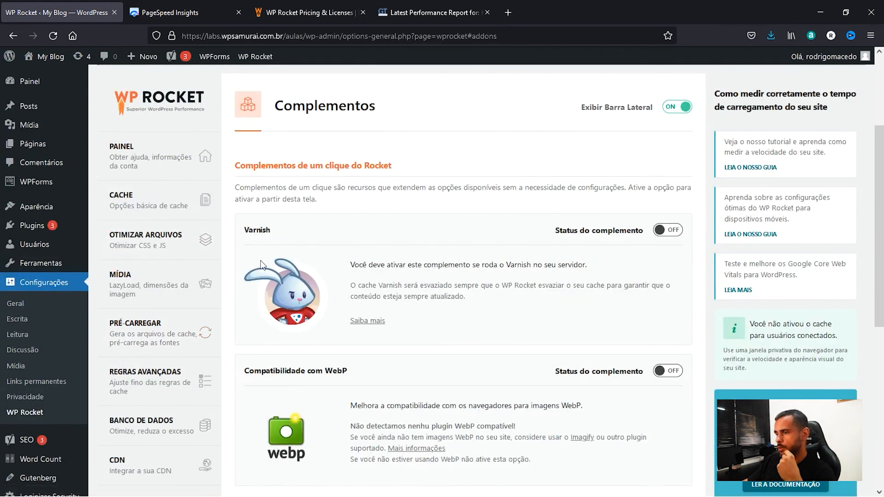
scroll(248, 214, "down", 3)
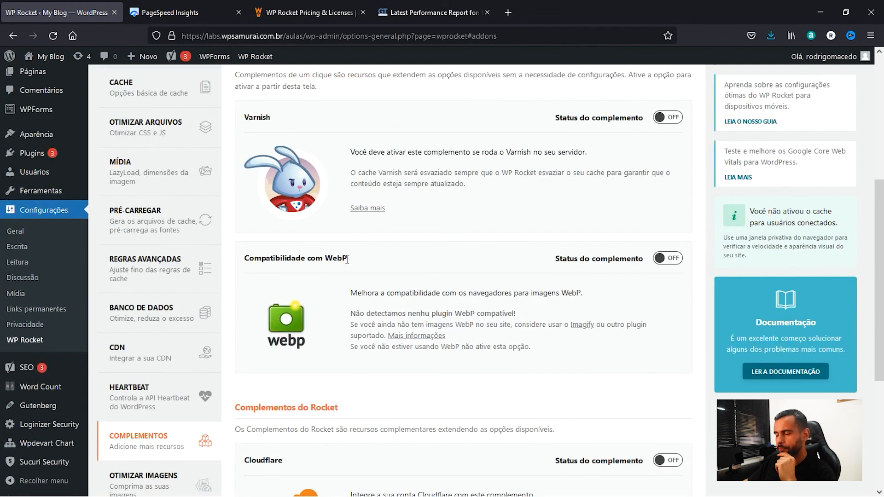
scroll(347, 260, "down", 4)
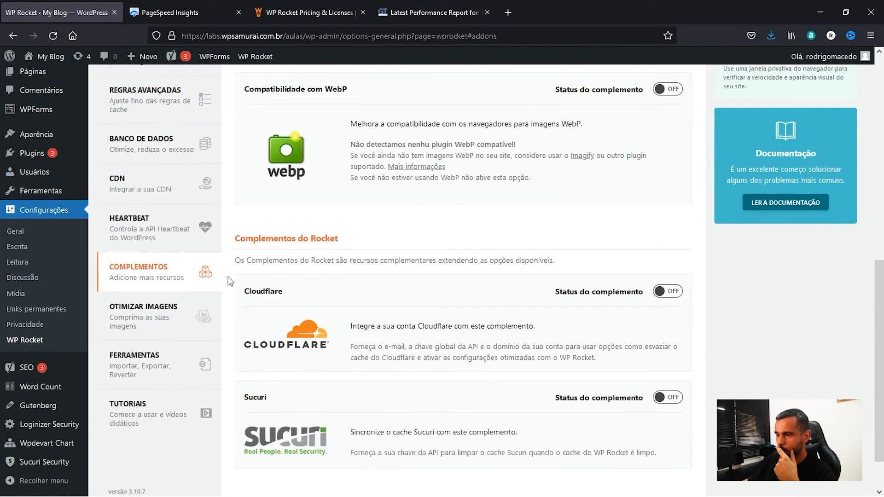
scroll(254, 313, "down", 1)
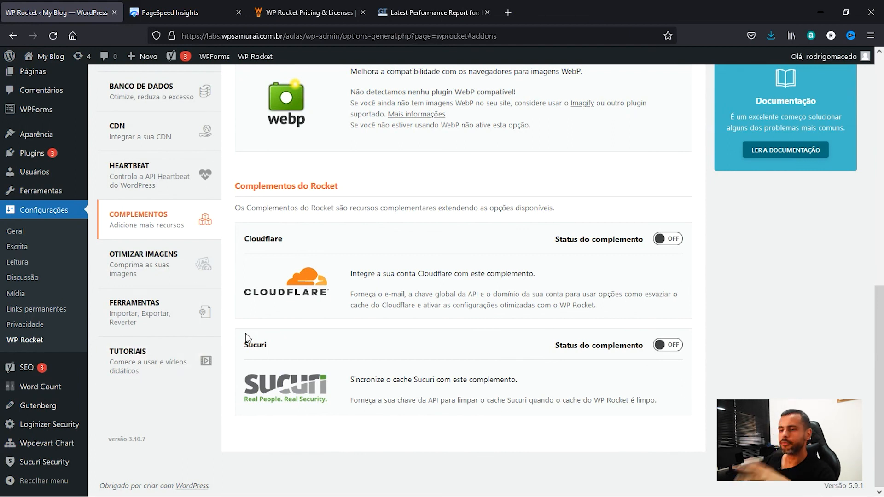
View the Imagify offer under Otimizar Imagens and the export, import and rollback options under Ferramentas.
left_click(152, 275)
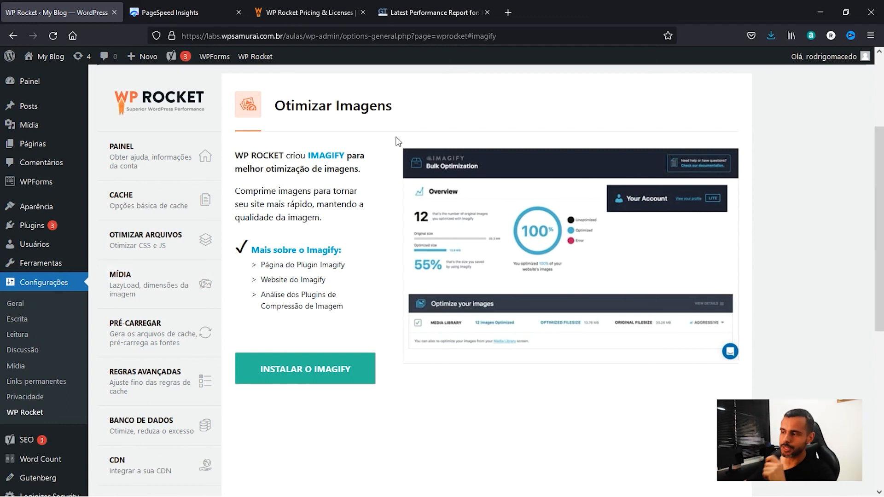
scroll(399, 141, "down", 2)
scroll(336, 237, "down", 6)
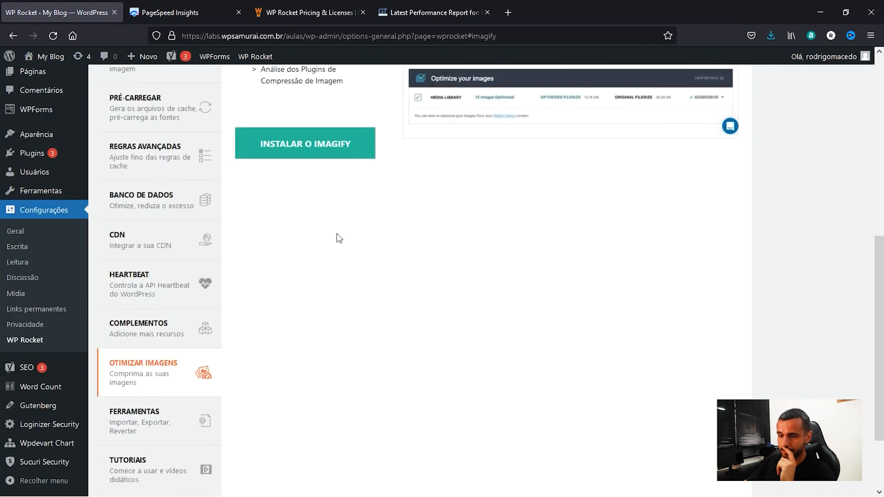
left_click(150, 337)
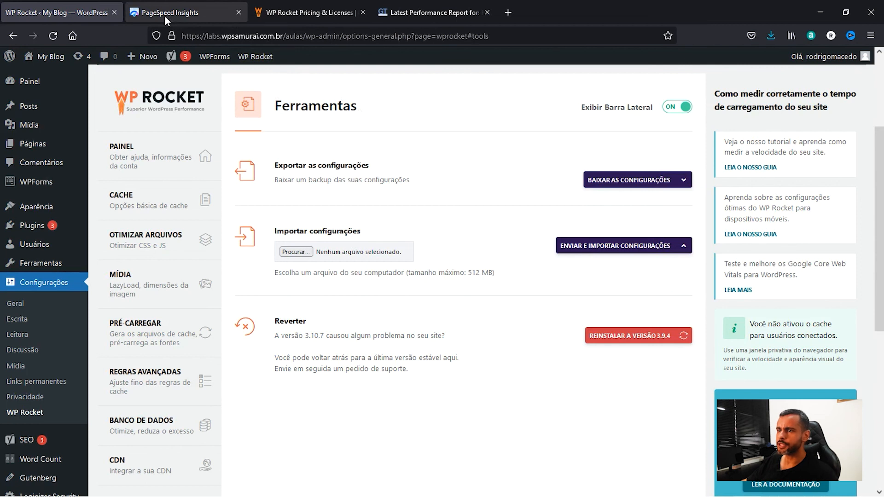
left_click(189, 14)
left_click_drag(265, 101, 119, 71)
left_click(76, 14)
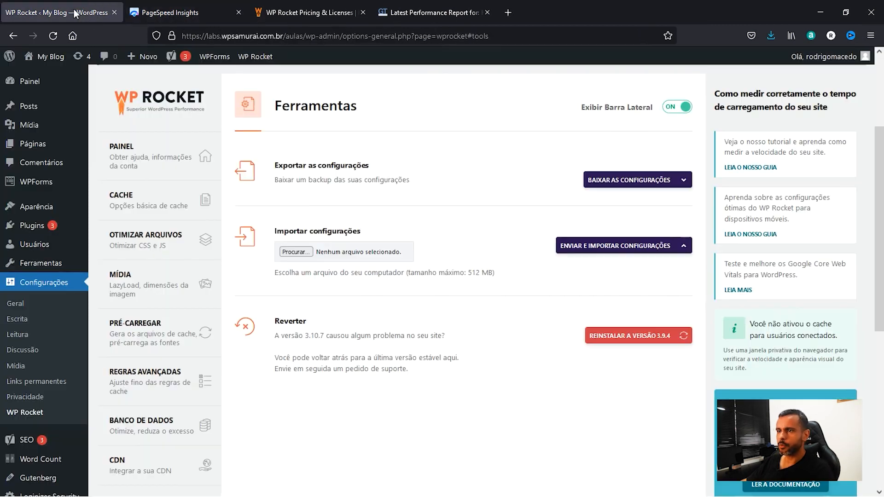
left_click(298, 37)
left_click(308, 37)
left_click_drag(307, 36, 76, 43)
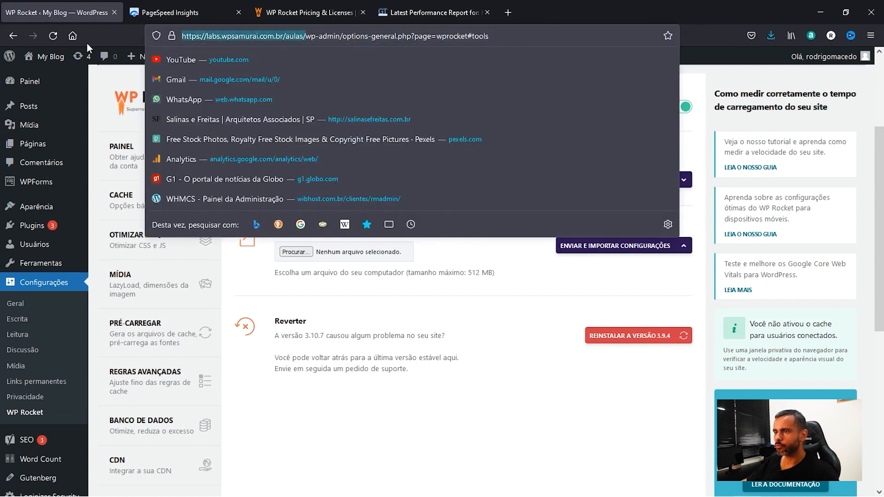
key("ctrl+c")
left_click(186, 13)
key("ctrl+v")
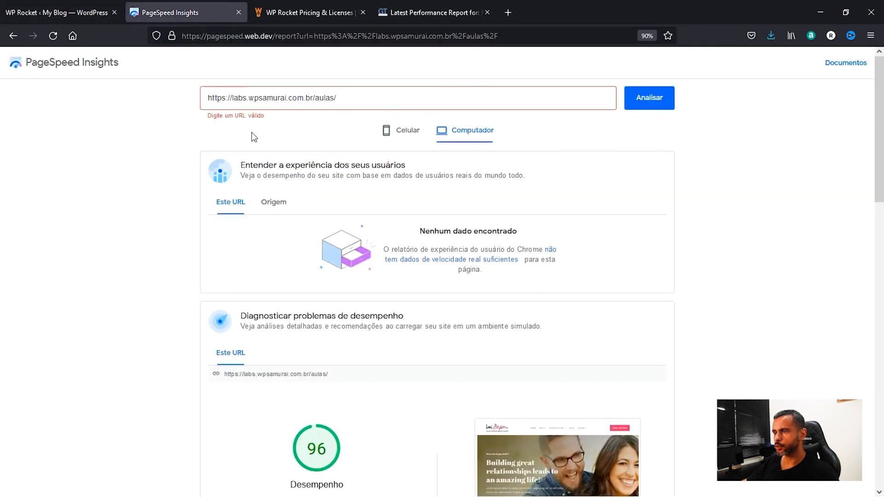
left_click(252, 134)
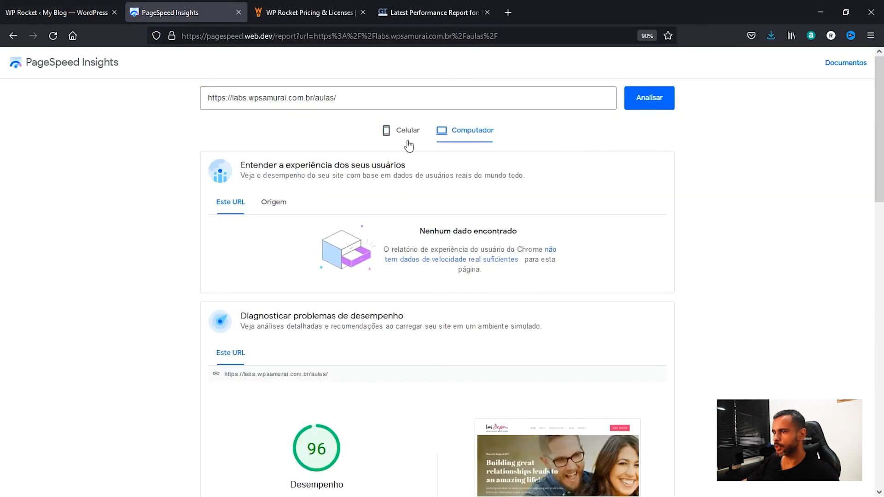
left_click(657, 98)
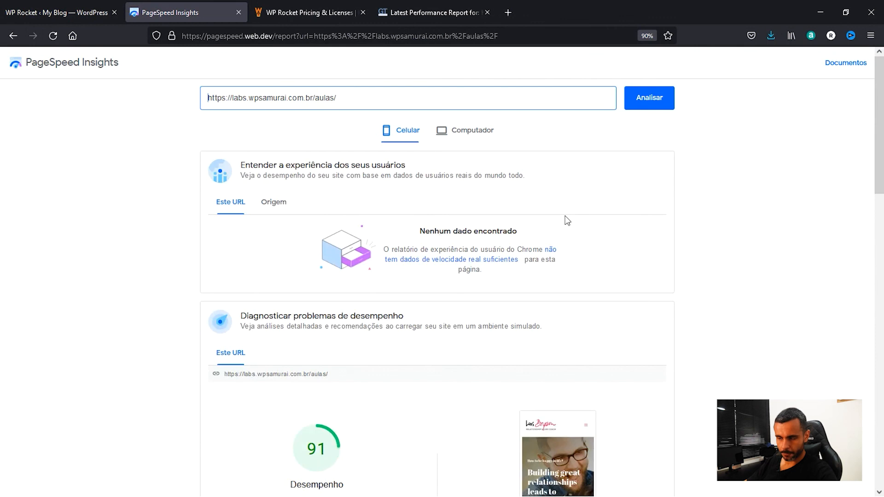
scroll(513, 227, "down", 3)
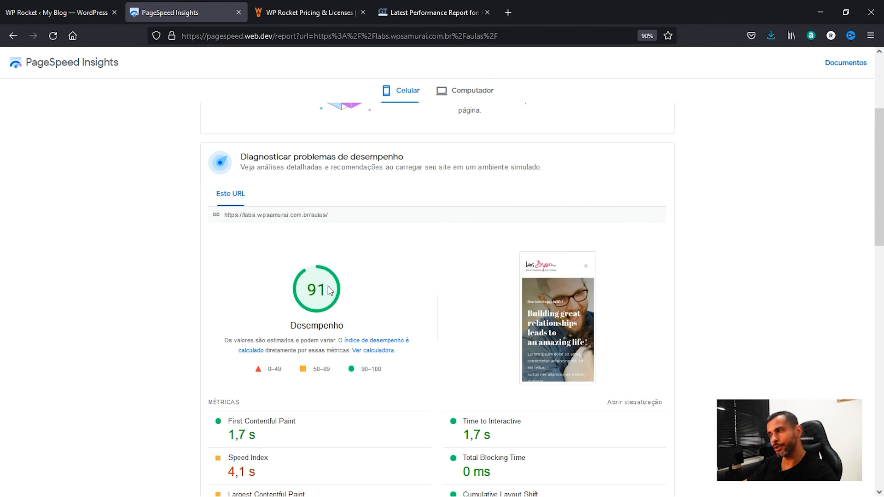
left_click(461, 99)
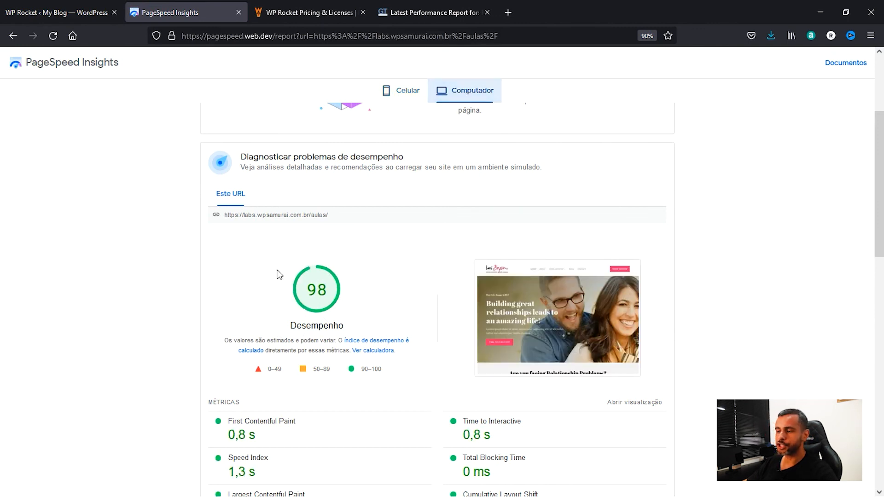